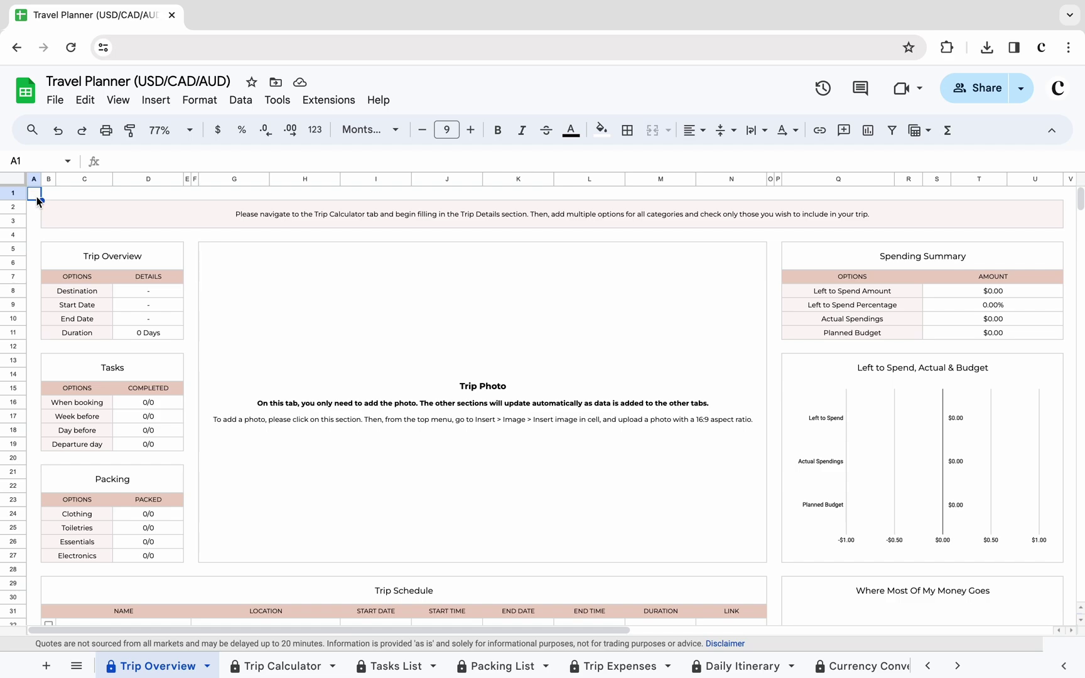
- Insert maldives-photo.jpg into the Trip Photo cell, then move to the Trip Calculator sheet
left_click(471, 370)
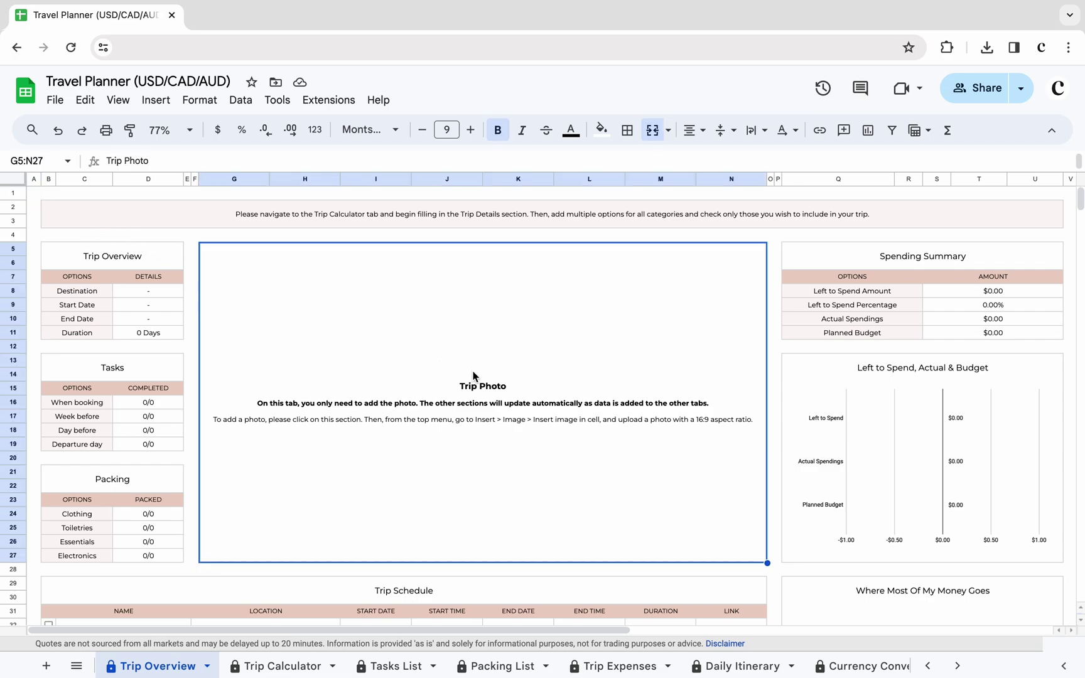
left_click(157, 100)
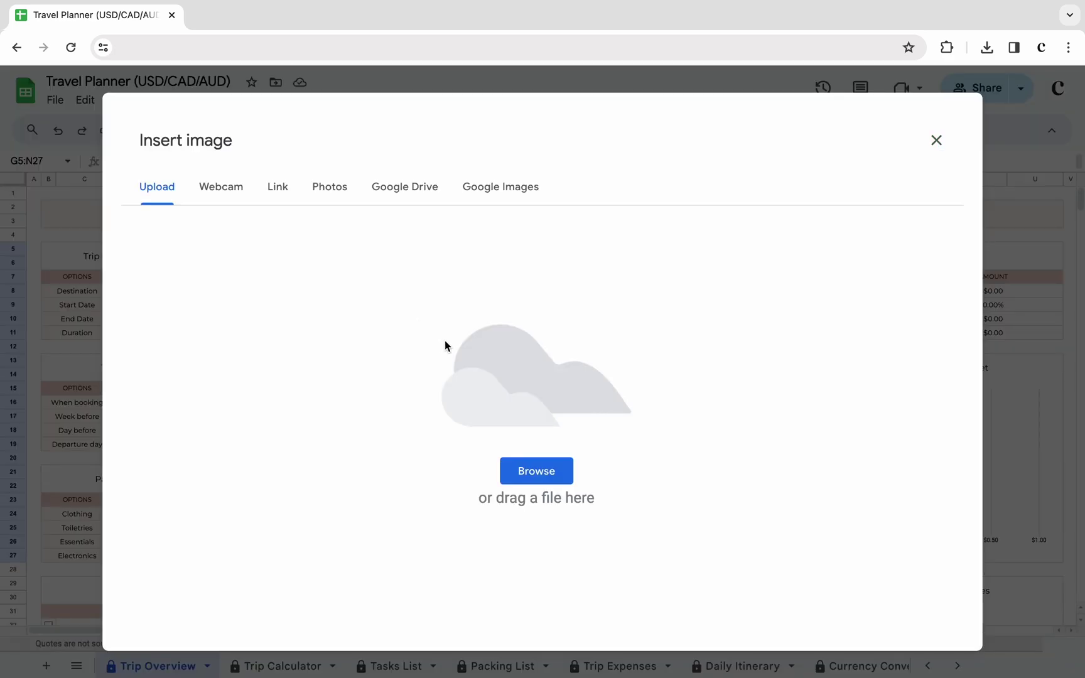
left_click(529, 470)
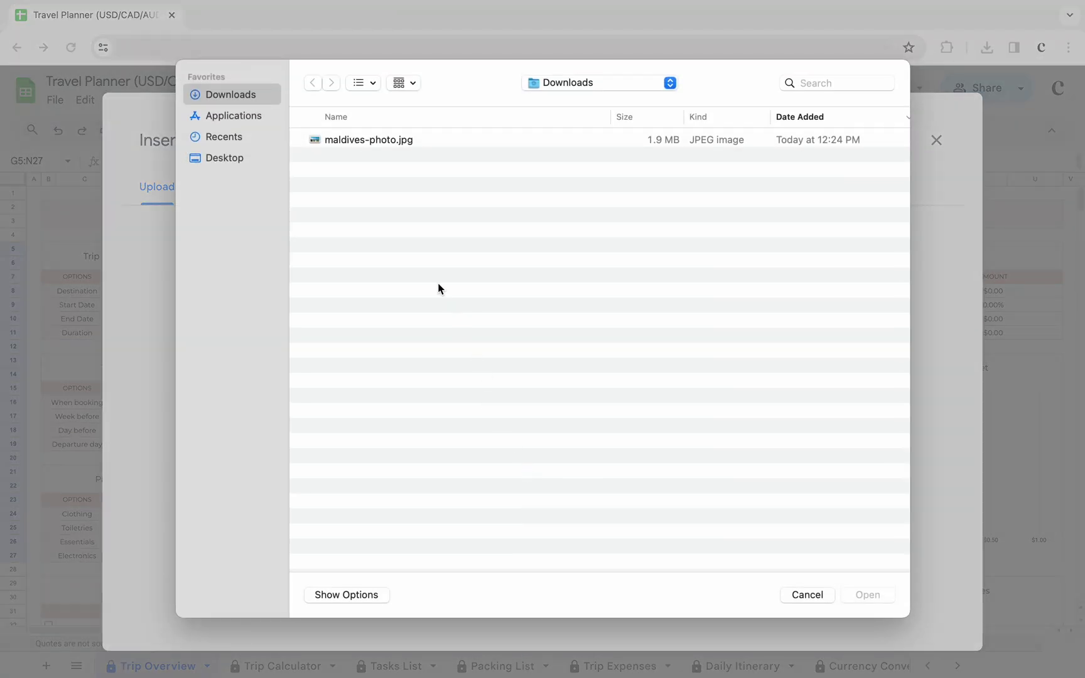
left_click(366, 141)
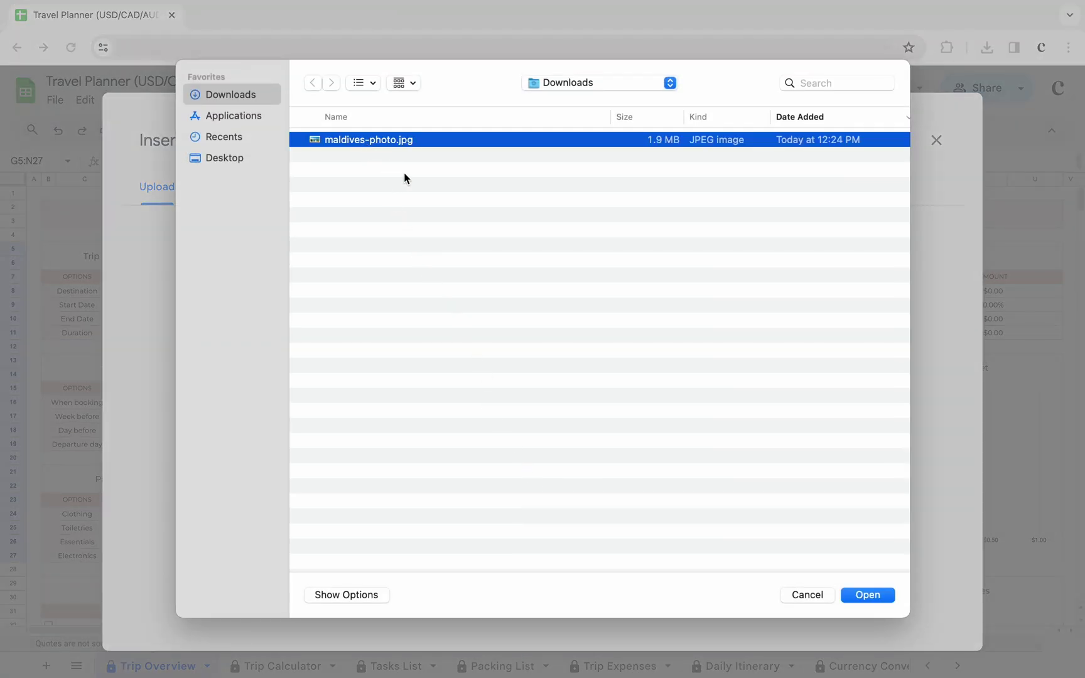
left_click(859, 592)
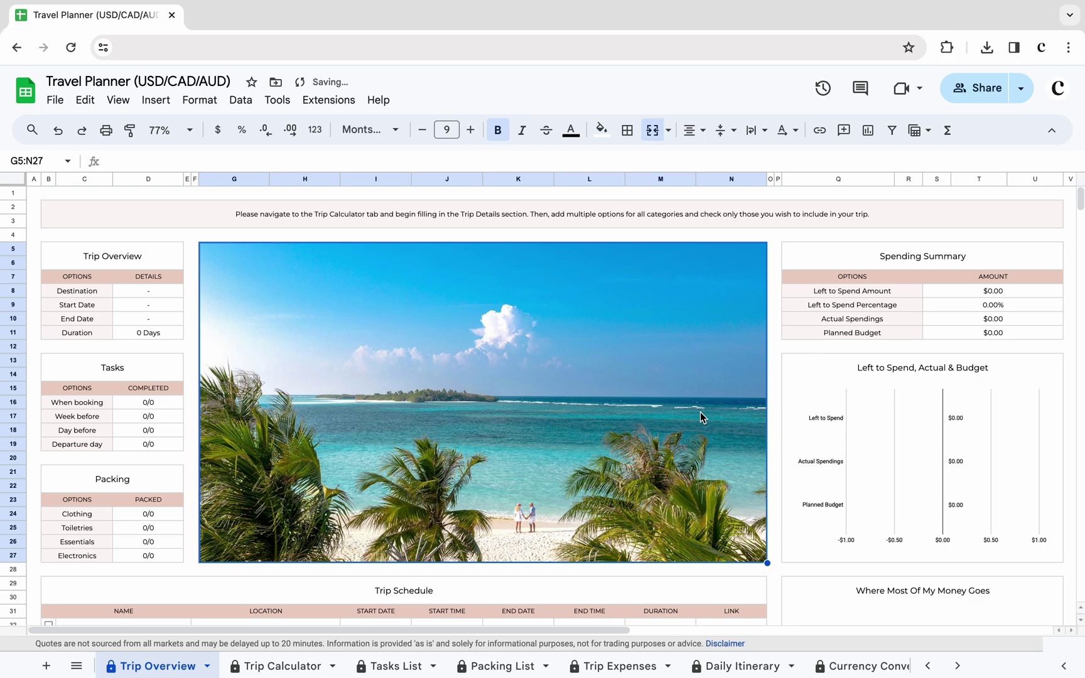
key("ctrl+shift+Page_Down")
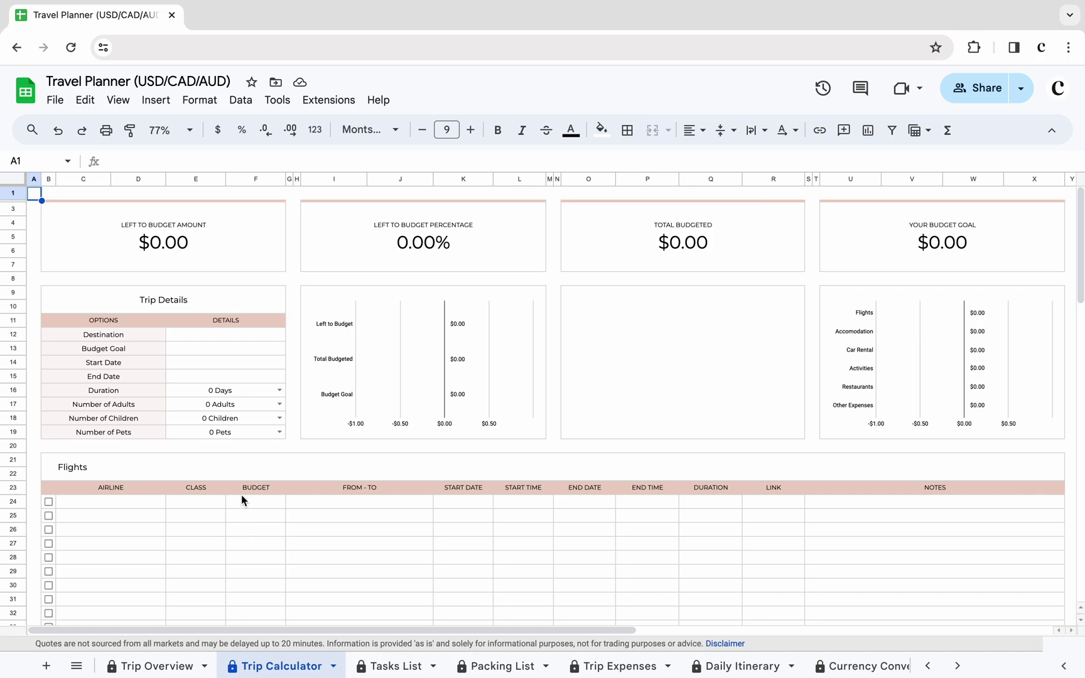
- Enter Maldives as the destination and 9000 as the budget goal
left_click(254, 336)
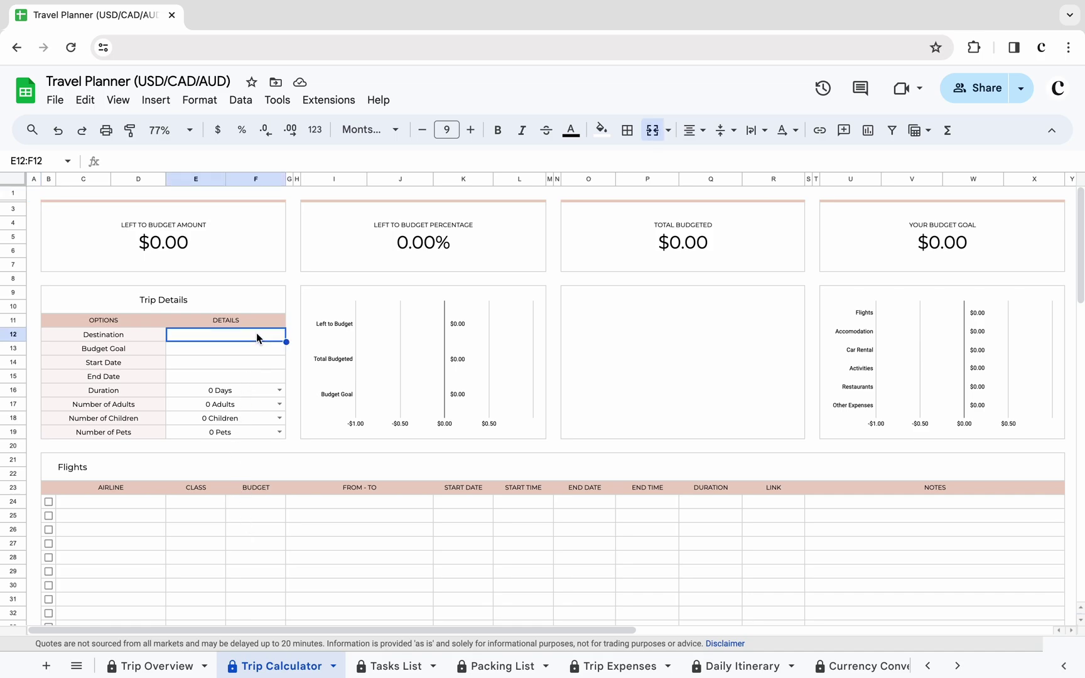
type("Maldives")
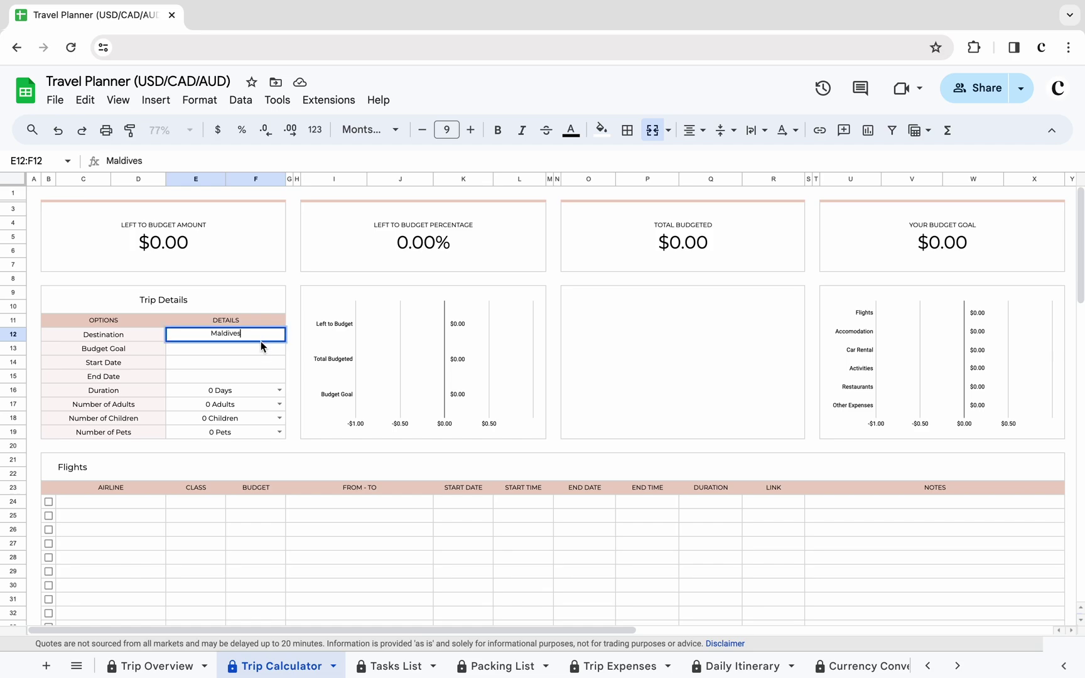
key("Return")
type("9000")
key("Return")
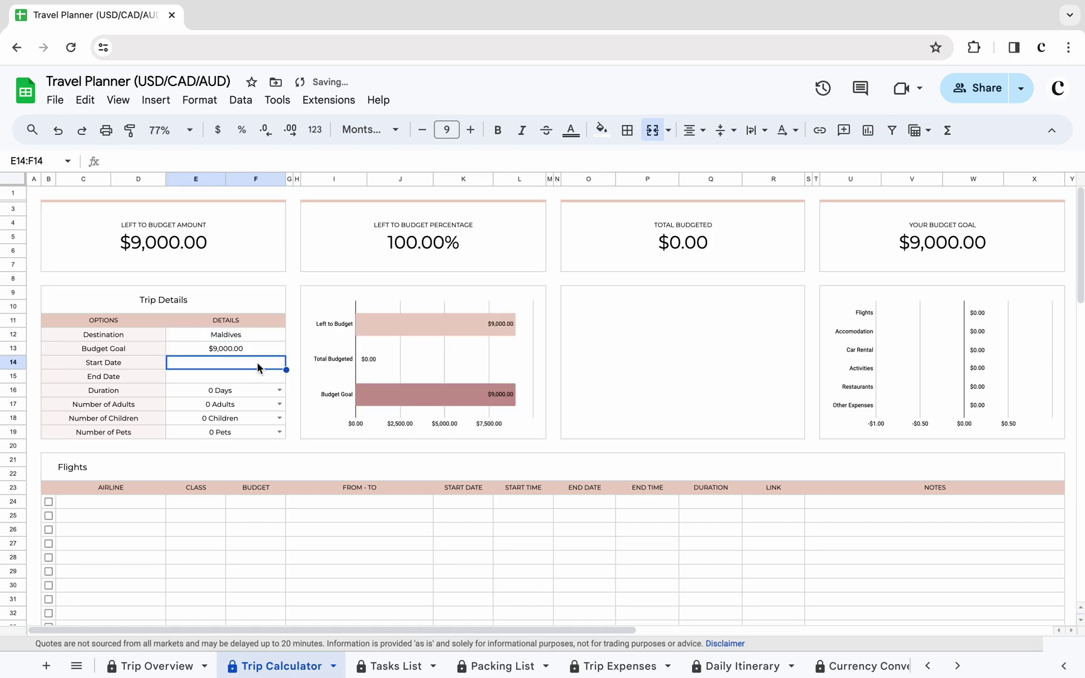
- Set the trip dates to Feb 1 through Feb 8 and the travelers to 2 Adults
double_click(258, 363)
left_click(244, 424)
double_click(257, 377)
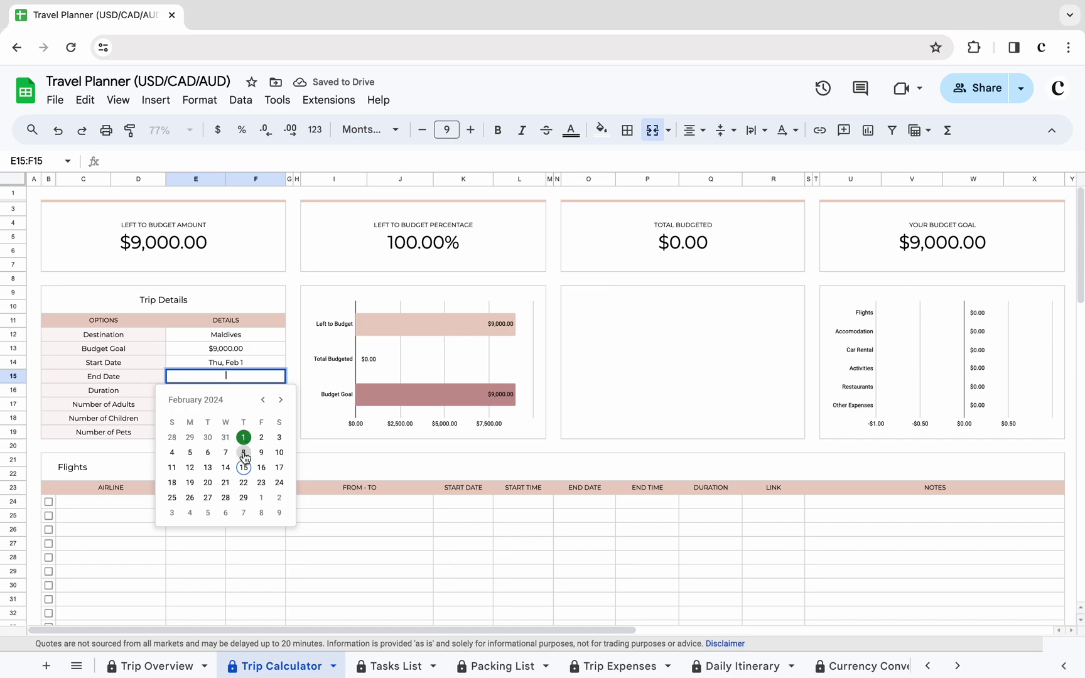
left_click(243, 452)
left_click(279, 405)
left_click(219, 465)
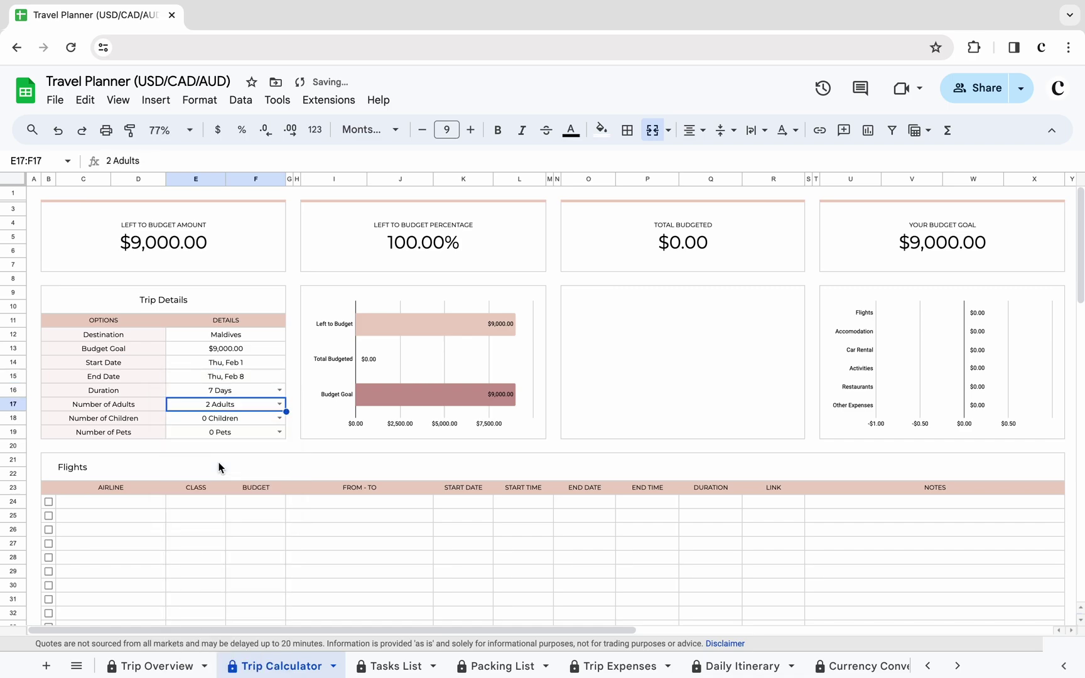
- Start the outbound flight row with American Airlines, economy class, budget and the JFK–Male route
left_click(111, 501)
type("Amer")
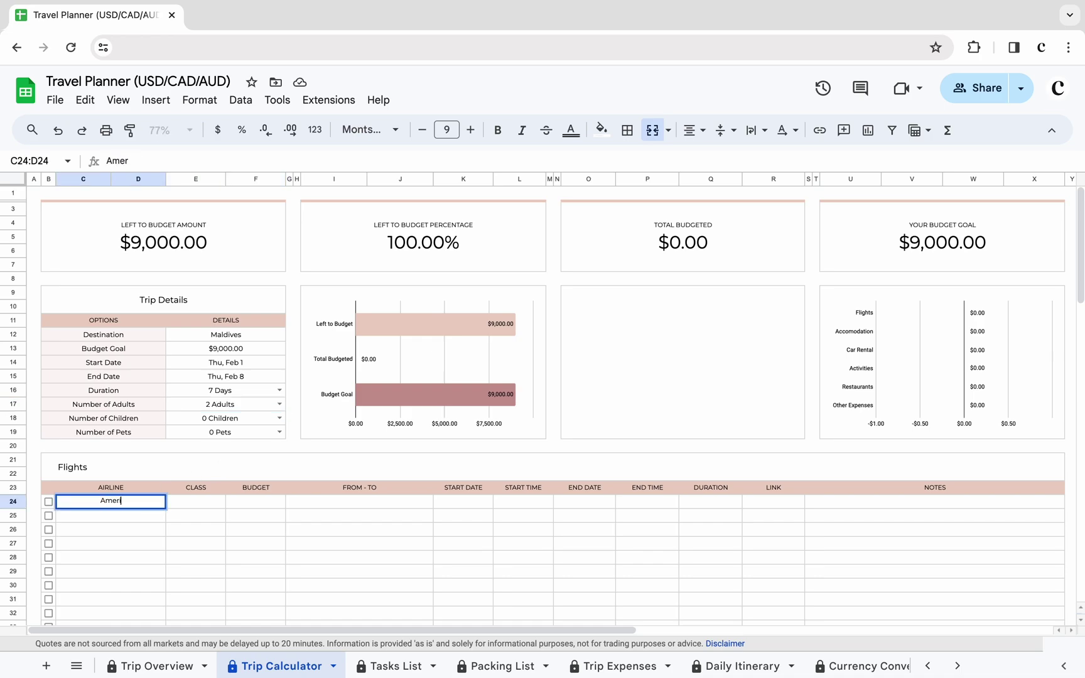
type("ican Airlines")
key("Tab")
type("Economy")
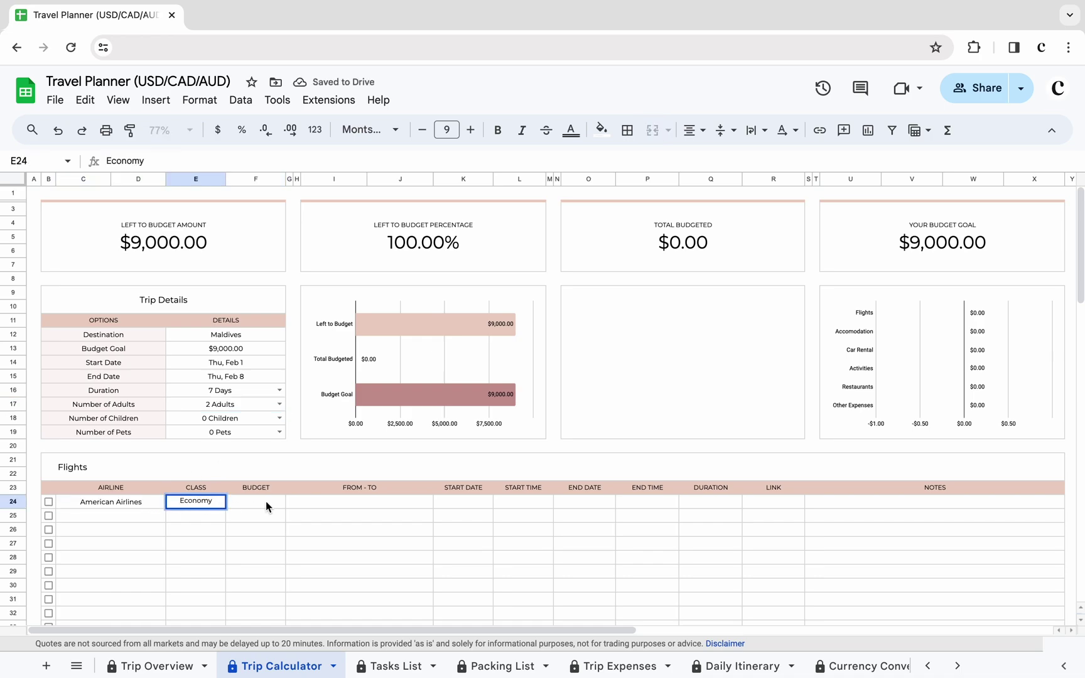
key("Tab")
type("1106")
left_click(343, 505)
type("John F. K")
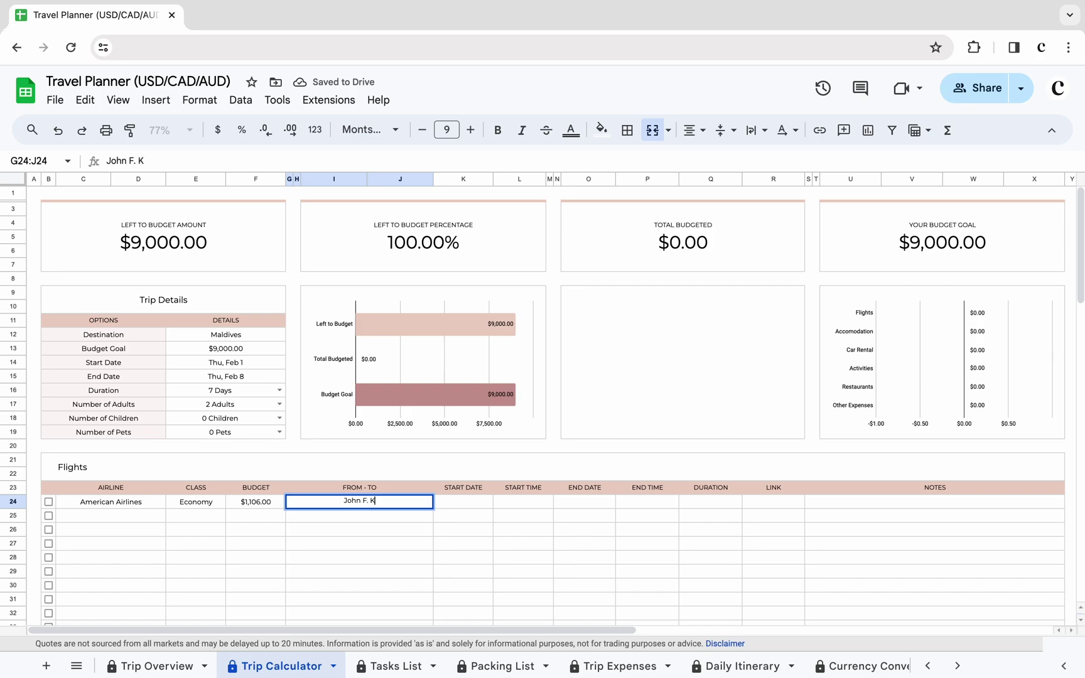
type("ennedy - Male")
- Give the outbound flight a Feb 1 departure and a Feb 2, 2:00 PM arrival
left_click(463, 502)
double_click(462, 502)
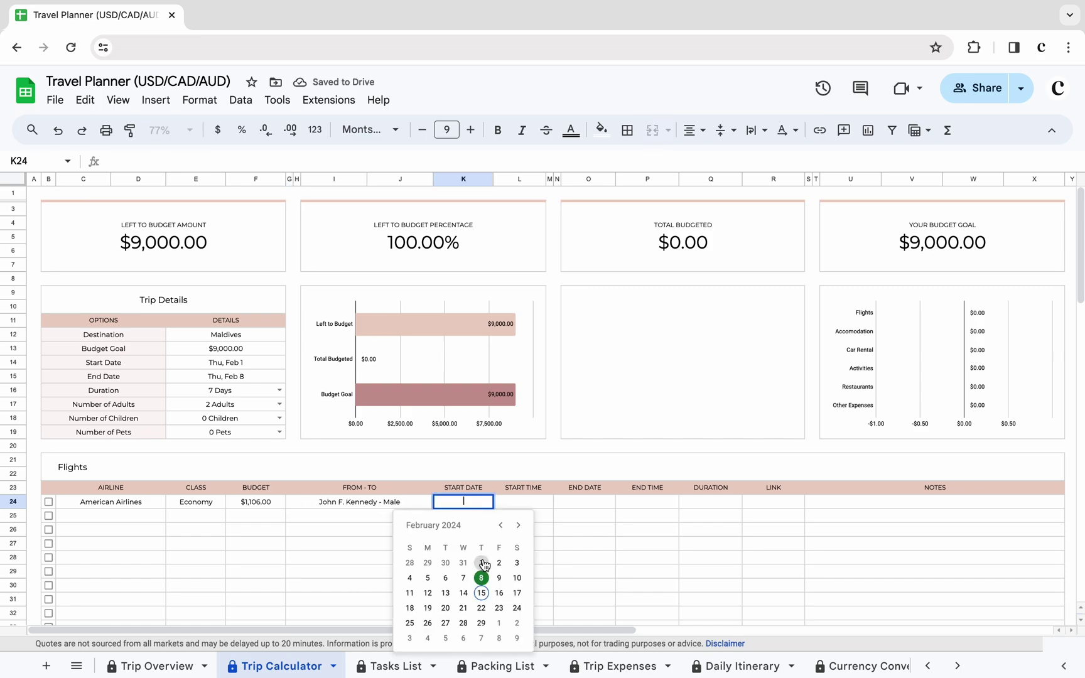
left_click(480, 579)
left_click(525, 502)
type("9:30 AM")
left_click(584, 502)
double_click(585, 503)
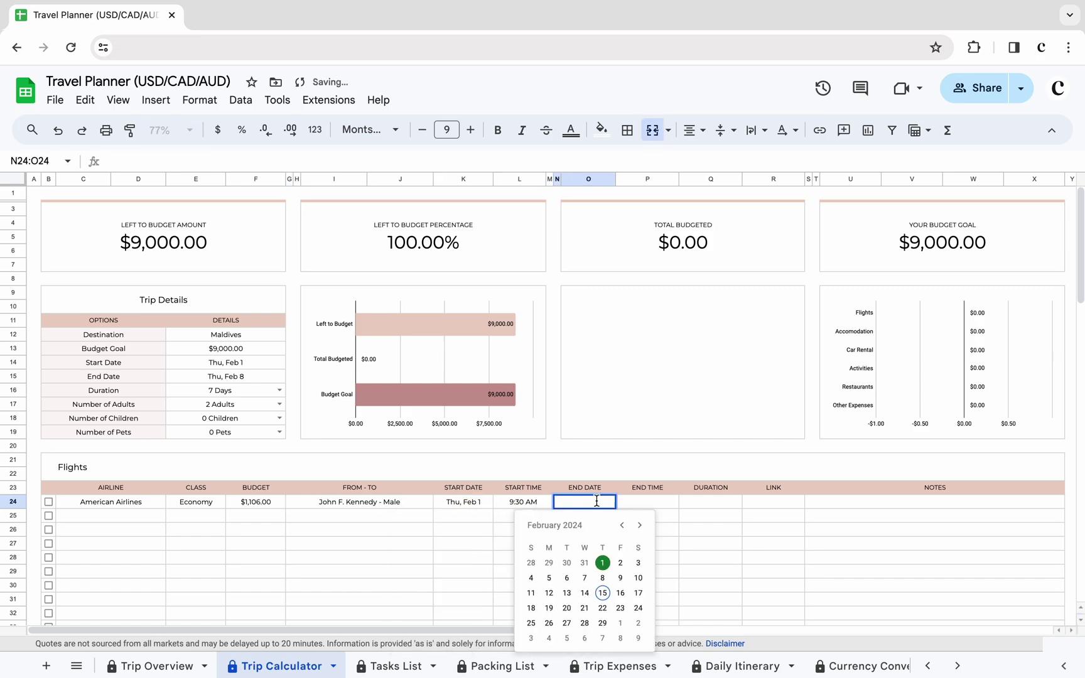
left_click(619, 577)
left_click(647, 502)
type("2:00 PM")
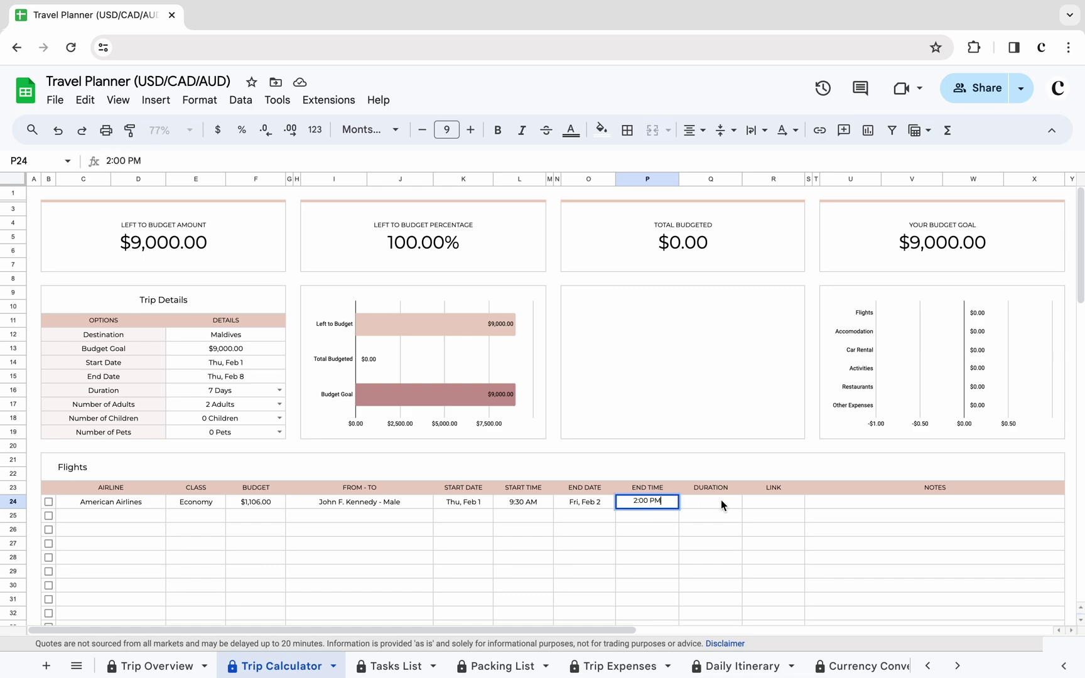
left_click(712, 502)
left_click(823, 515)
type("One stop in Doha")
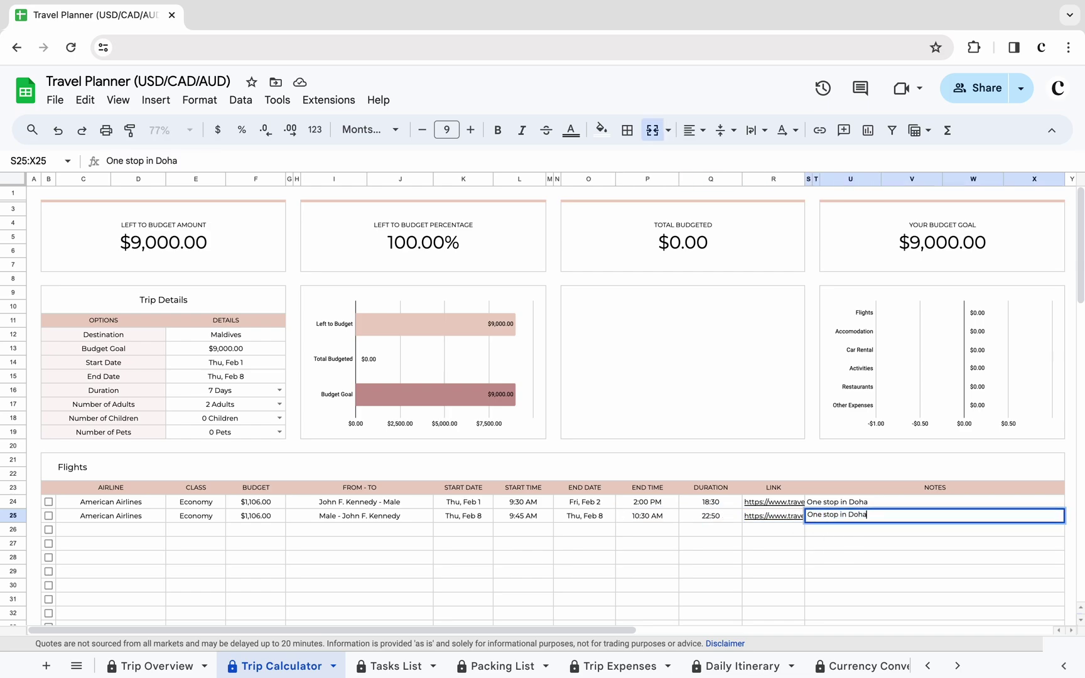
- Finish the return flight's one-stop-in-Doha note in the Flights table
left_click(135, 532)
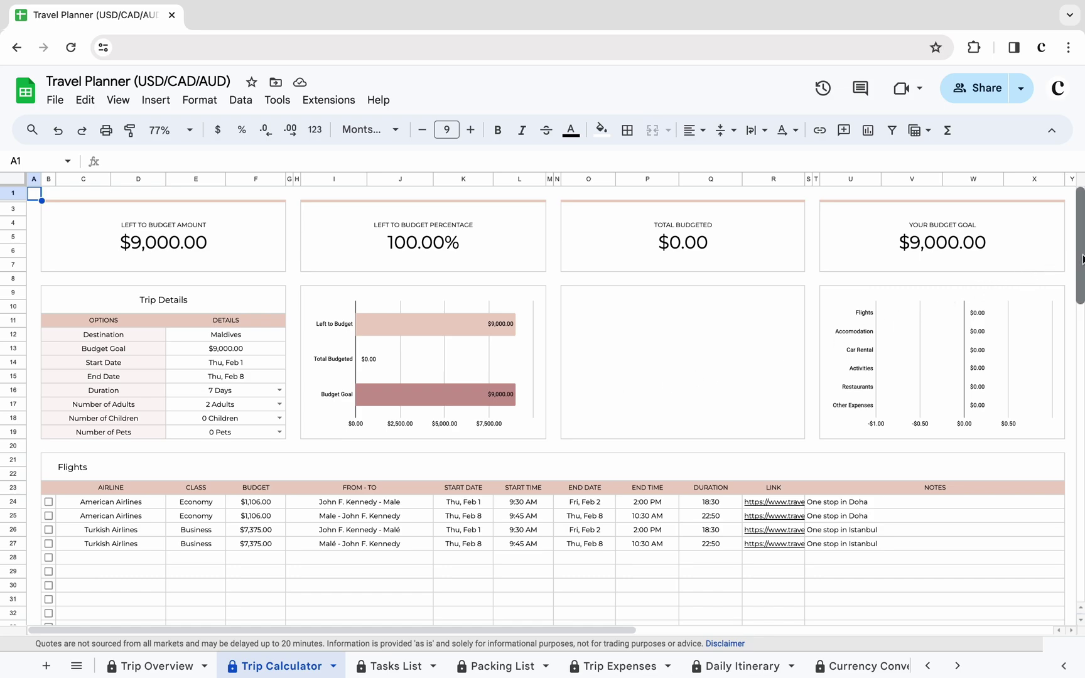
left_click_drag(1080, 255, 1080, 559)
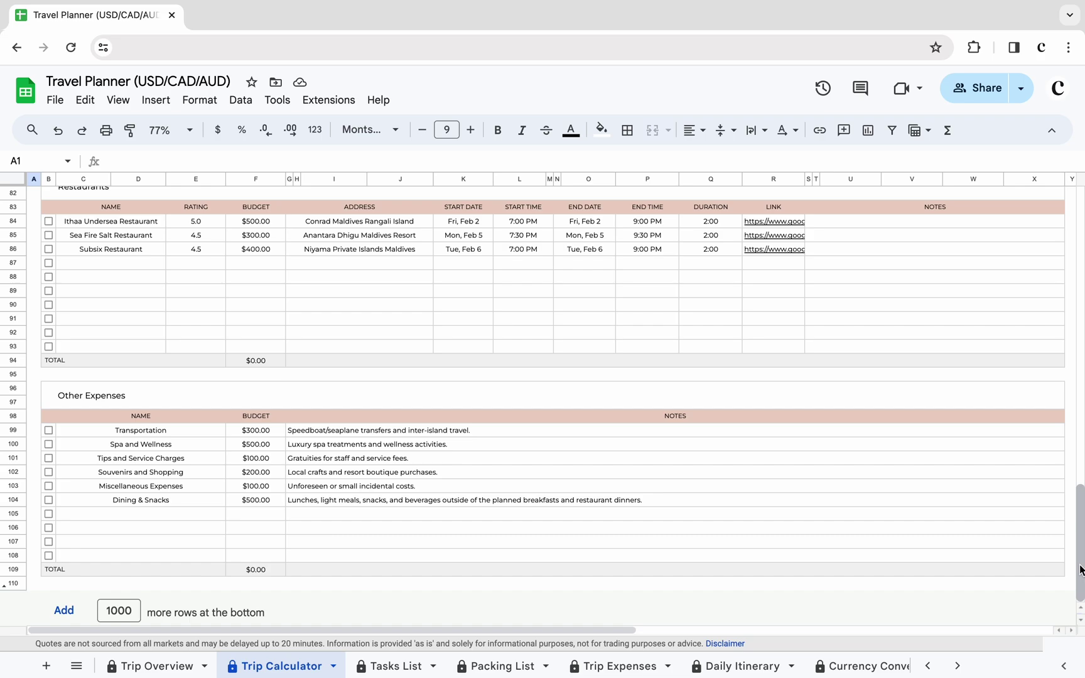
left_click_drag(1080, 570, 1080, 204)
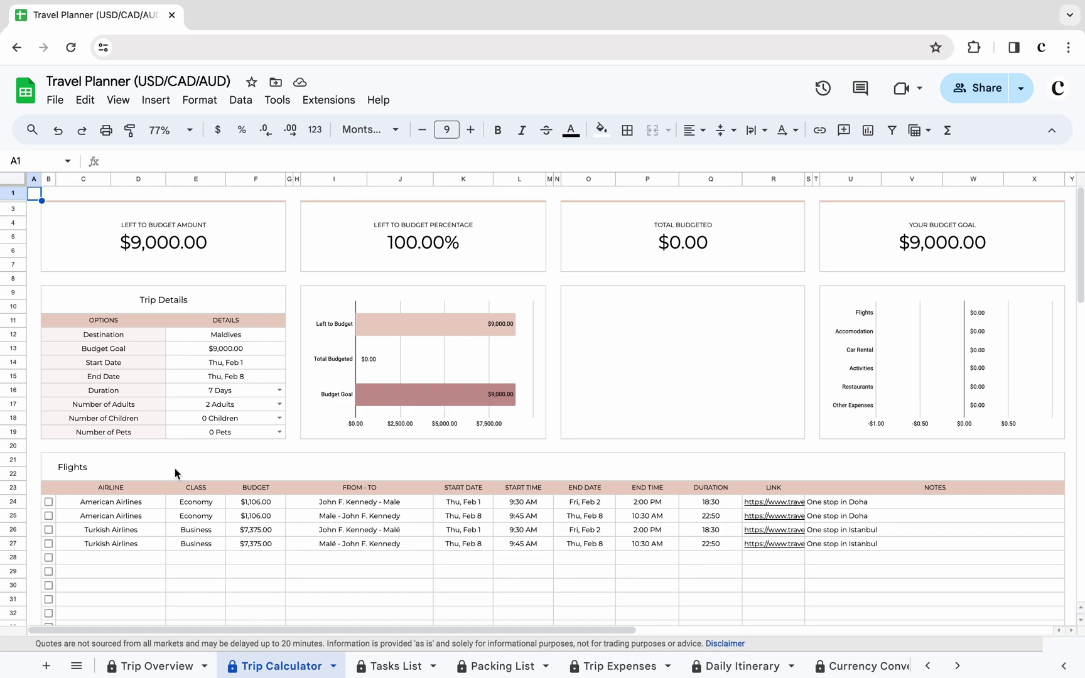
- Tick both American Airlines flights, the first accommodation and the planned activities as booked
left_click(49, 503)
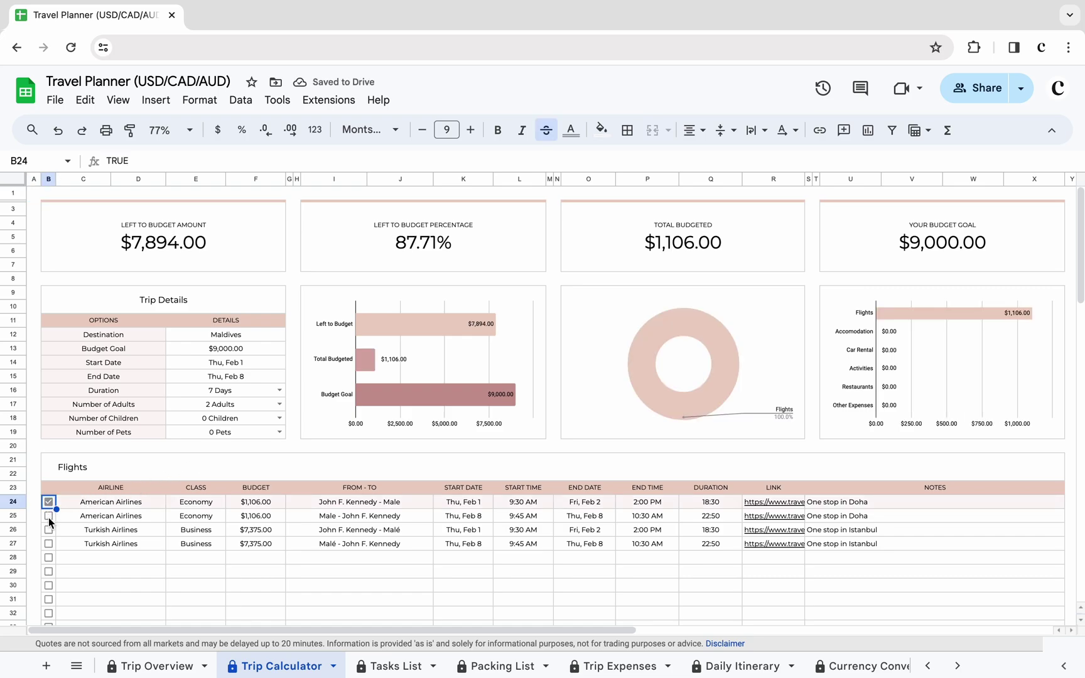
left_click(49, 517)
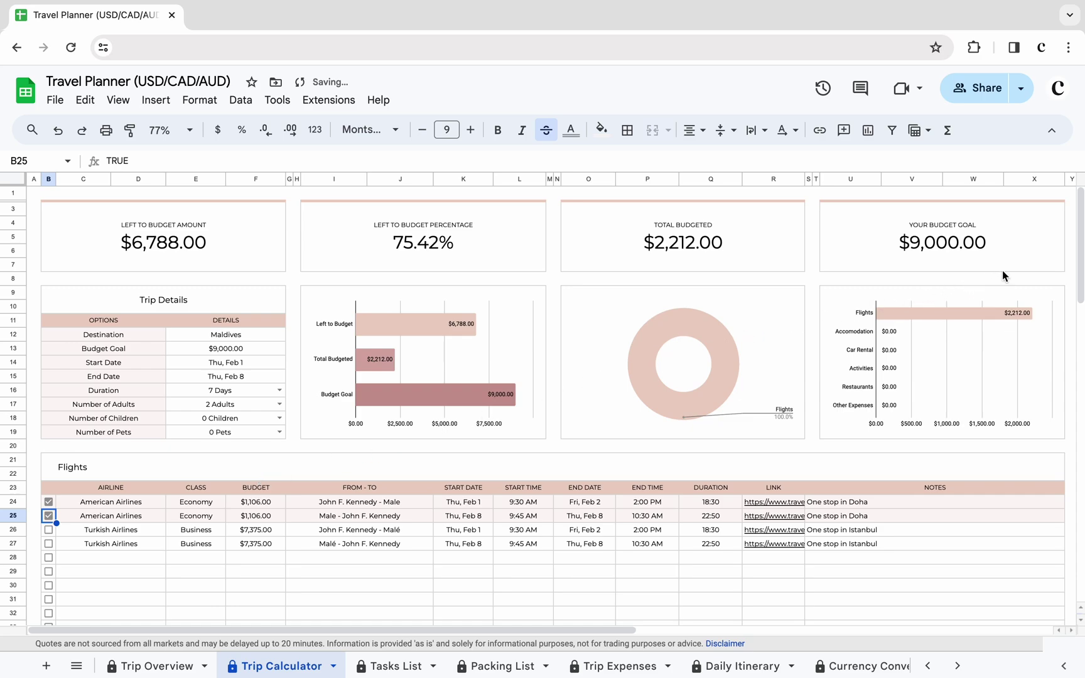
left_click_drag(1080, 262, 1078, 474)
left_click(49, 514)
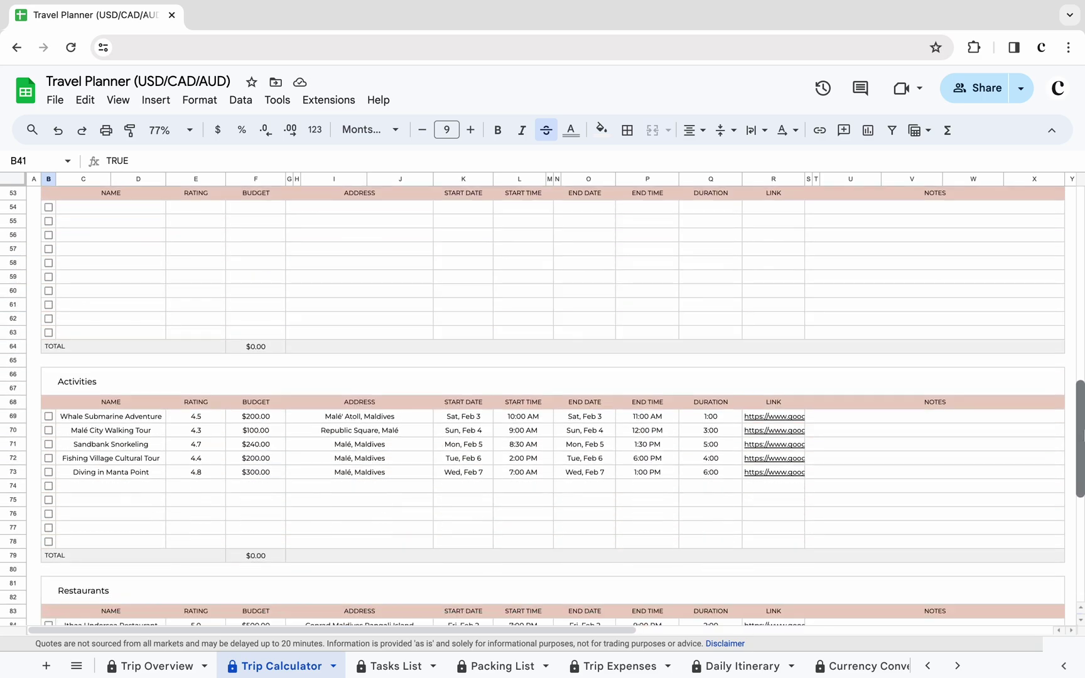
left_click(49, 249)
left_click(48, 263)
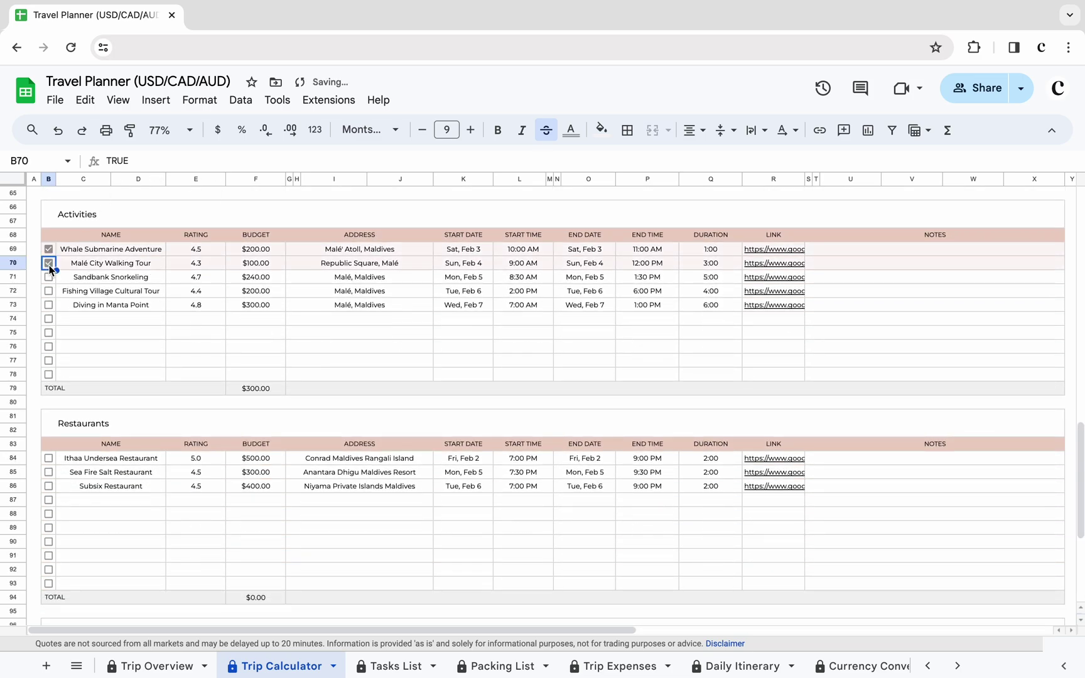
left_click(49, 292)
left_click(48, 458)
- Tick Subsix Restaurant and the other expenses, including Dining & Snacks, then return to the top
left_click(48, 487)
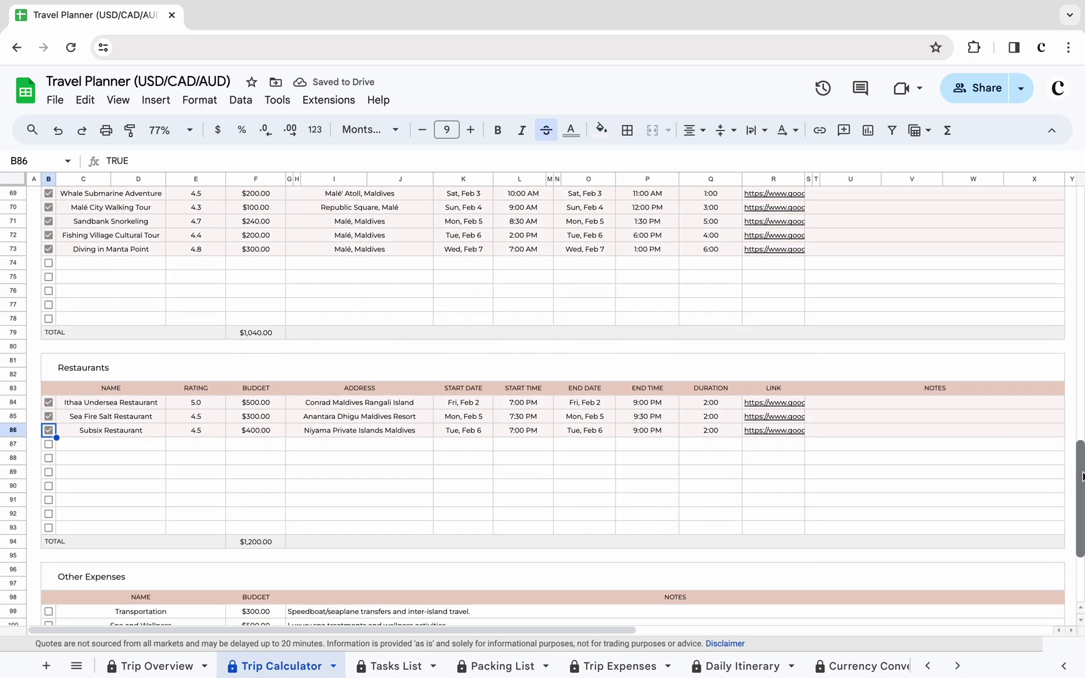
scroll(542, 424, "down", 5)
left_click(49, 430)
left_click(49, 458)
left_click(48, 472)
left_click(48, 500)
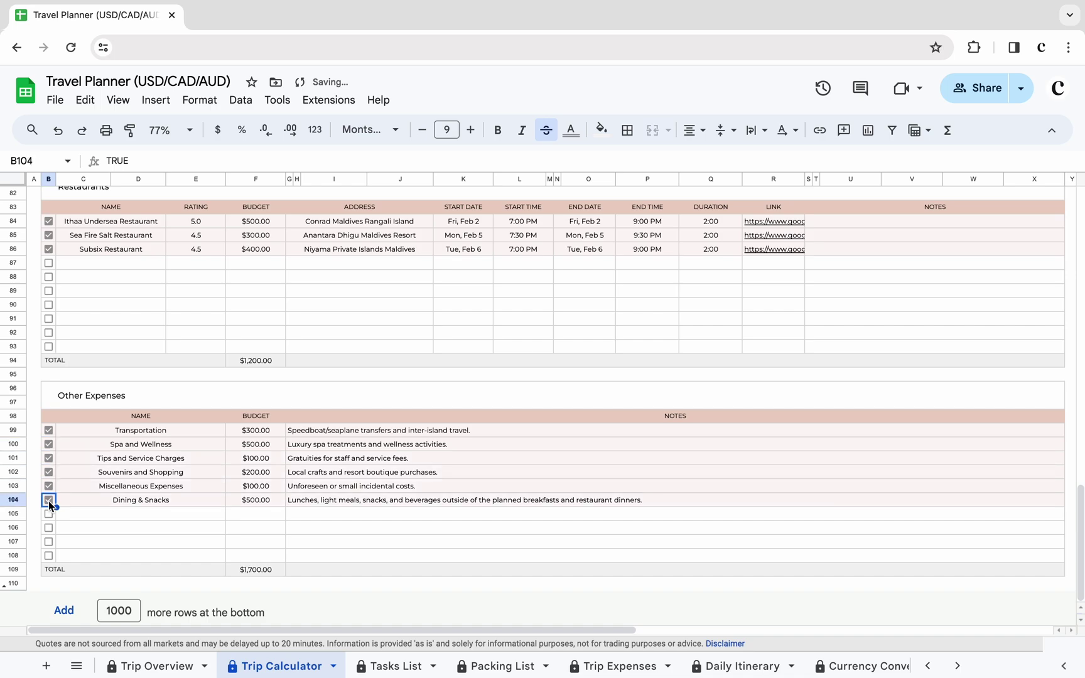
left_click_drag(1079, 526, 1079, 238)
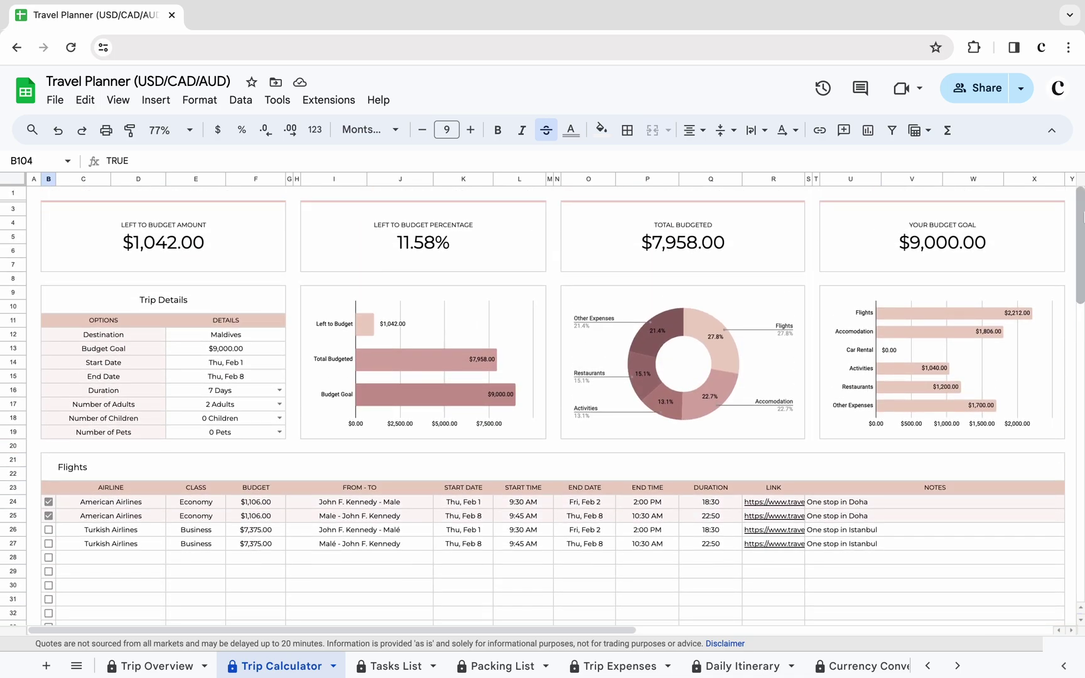
key("ctrl+Home")
scroll(543, 423, "down", 1)
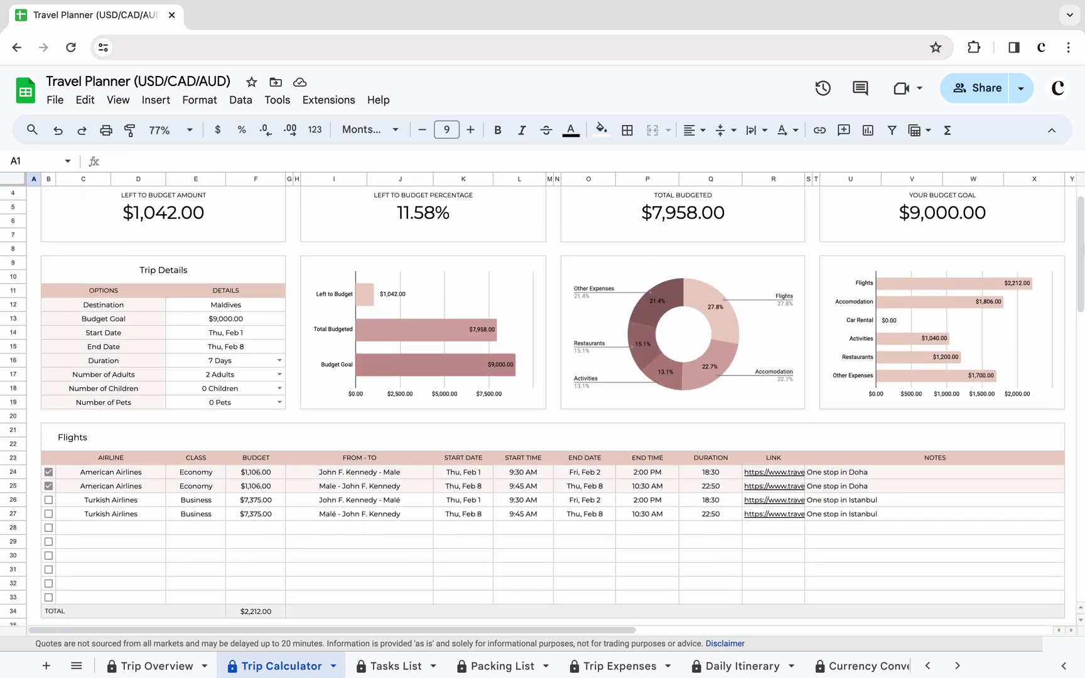
- Insert a row above row 33 past the protection warning and fill in its formatting from rows 33–34
left_click(142, 595)
right_click(142, 595)
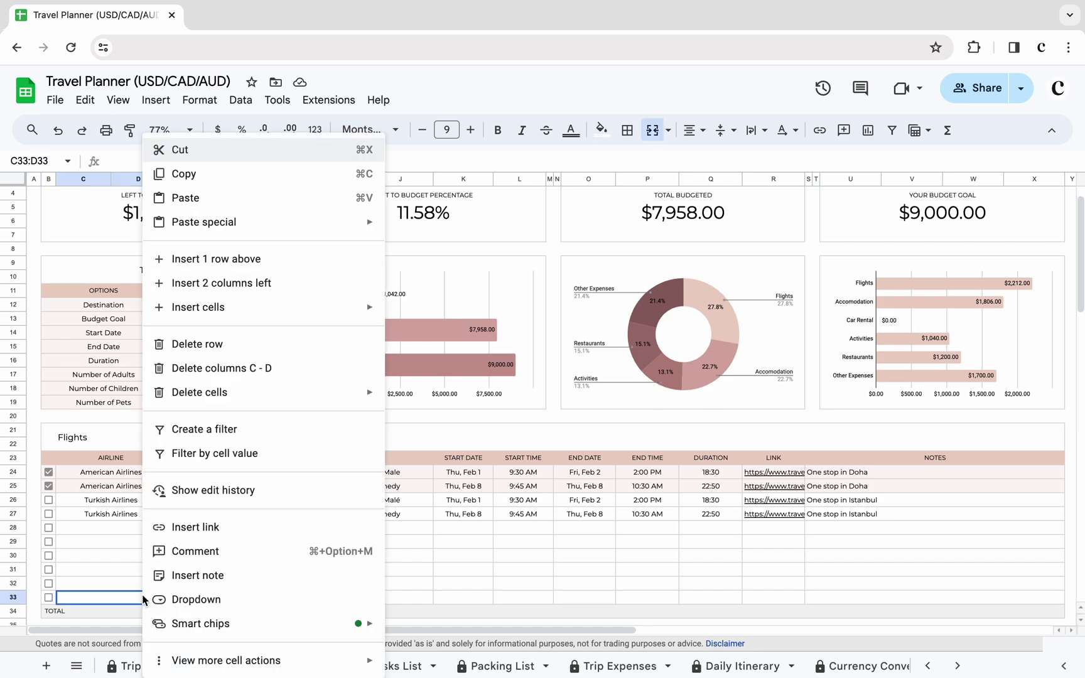
left_click(318, 267)
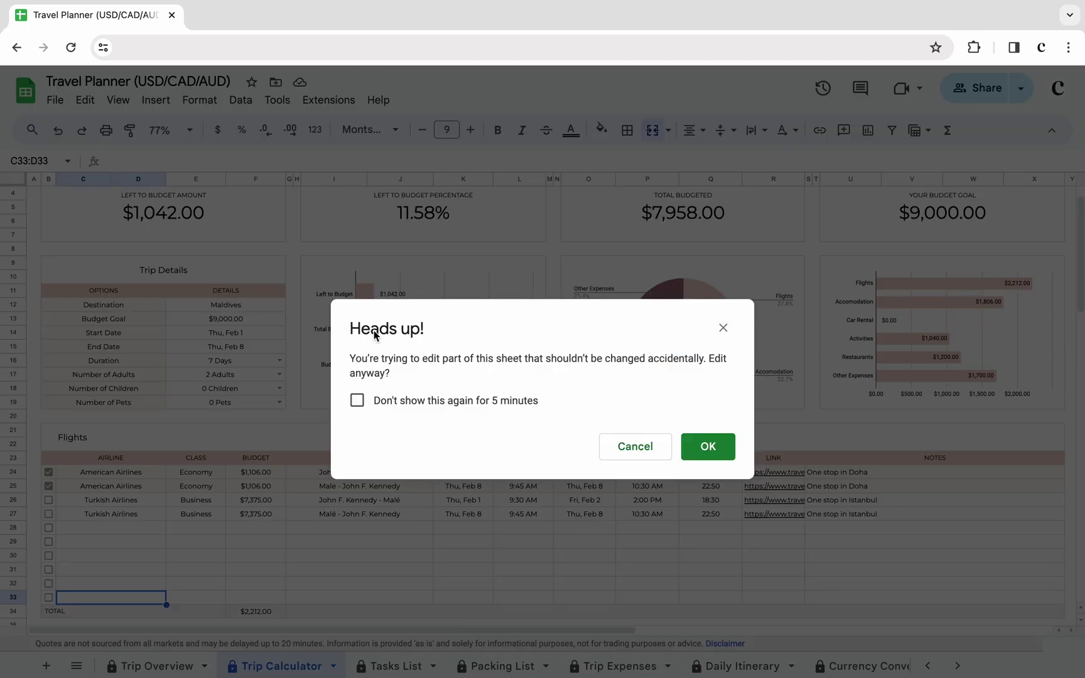
left_click(351, 399)
left_click(707, 446)
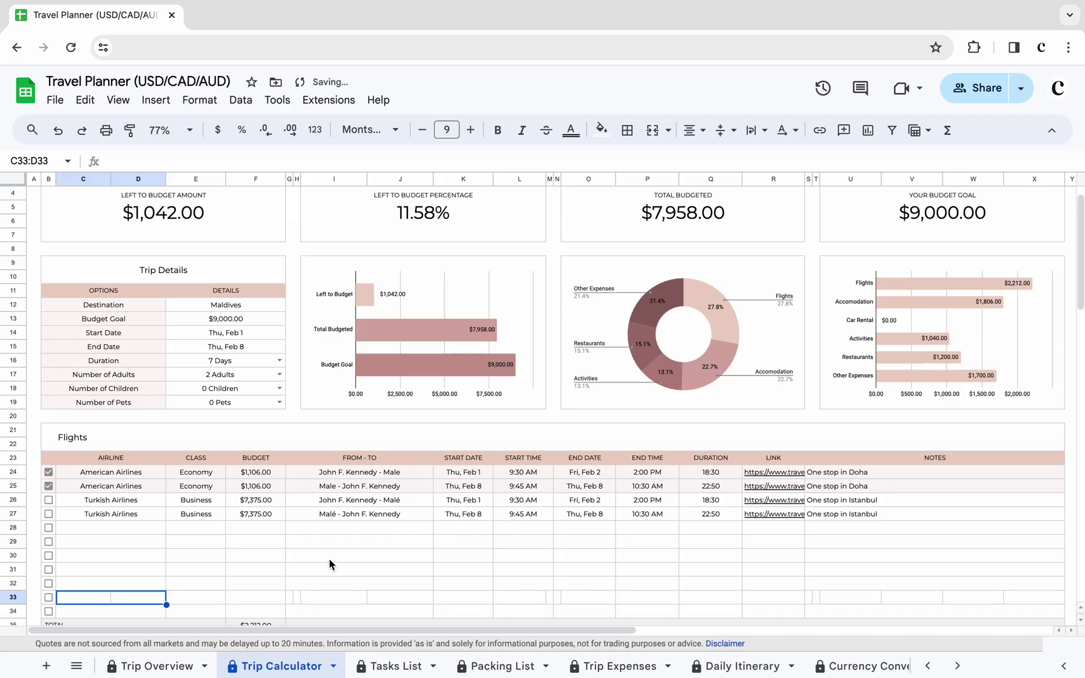
mouse_move(118, 613)
left_mouse_down()
mouse_move(722, 604)
mouse_move(948, 619)
left_mouse_up()
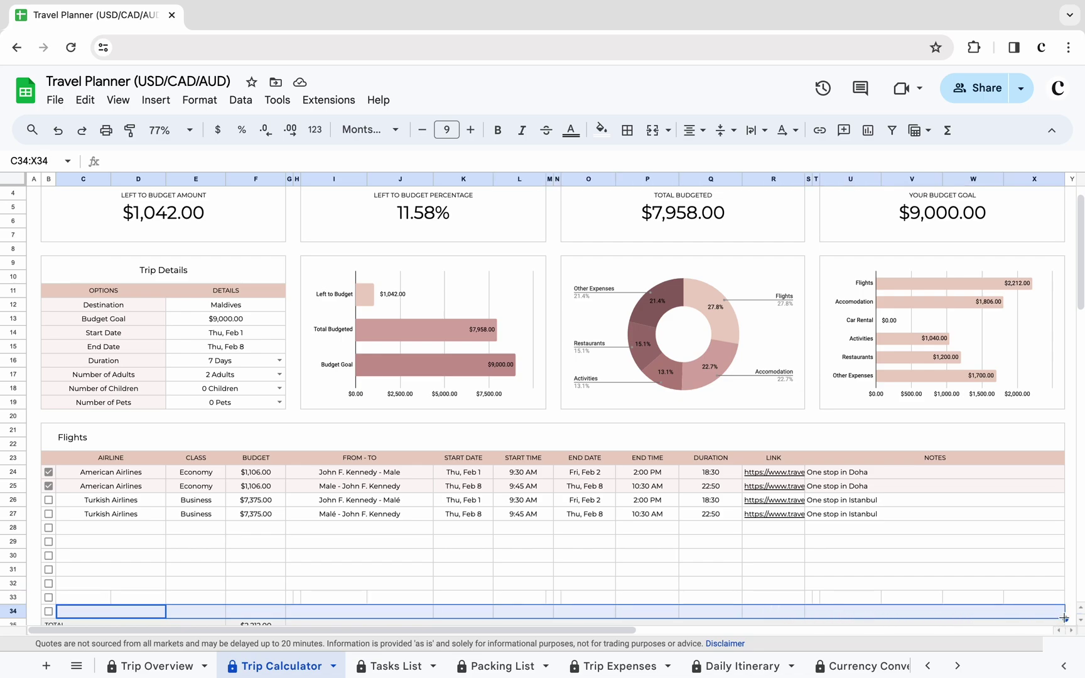
left_click_drag(1065, 619, 1065, 600)
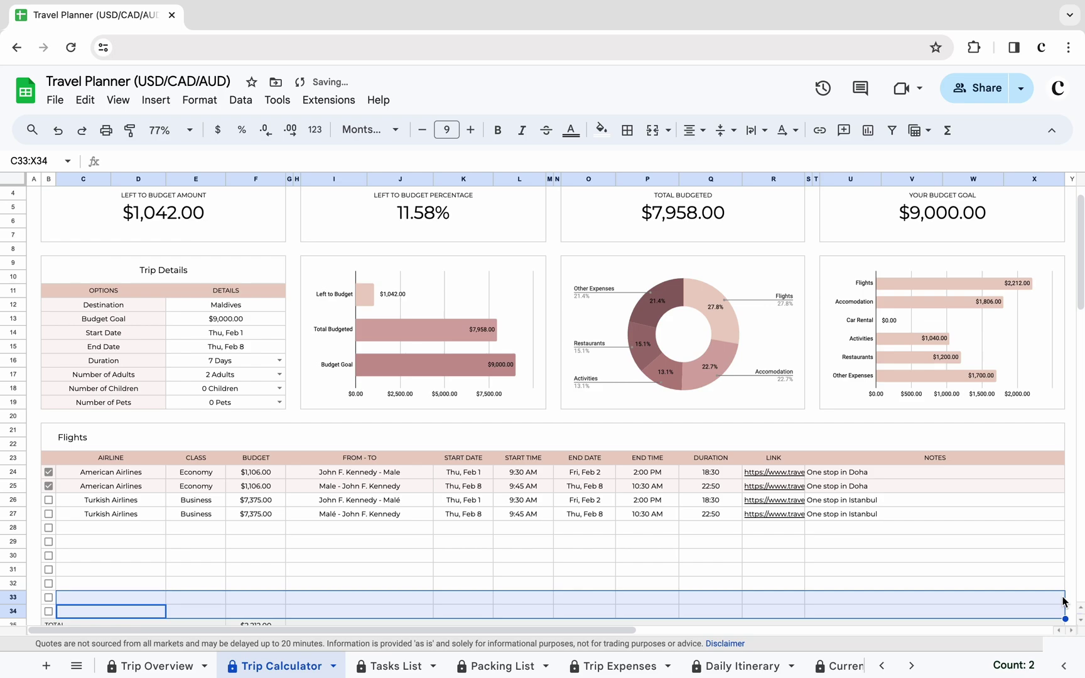
double_click(122, 441)
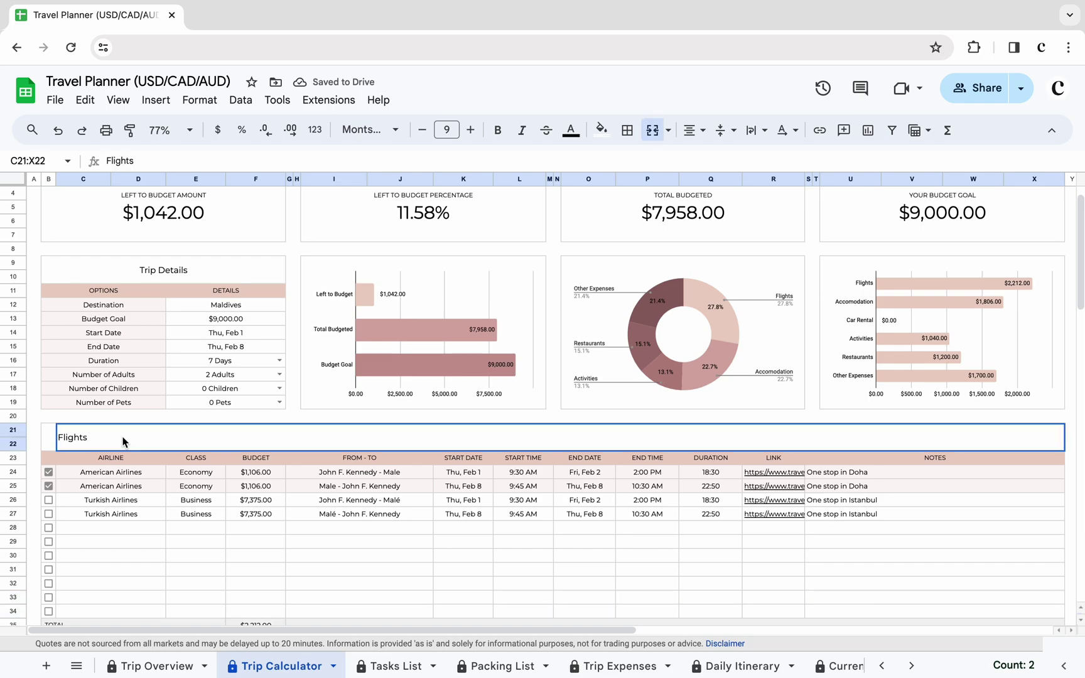
key("BackSpace")
key("BackSpace")
key("BackSpace")
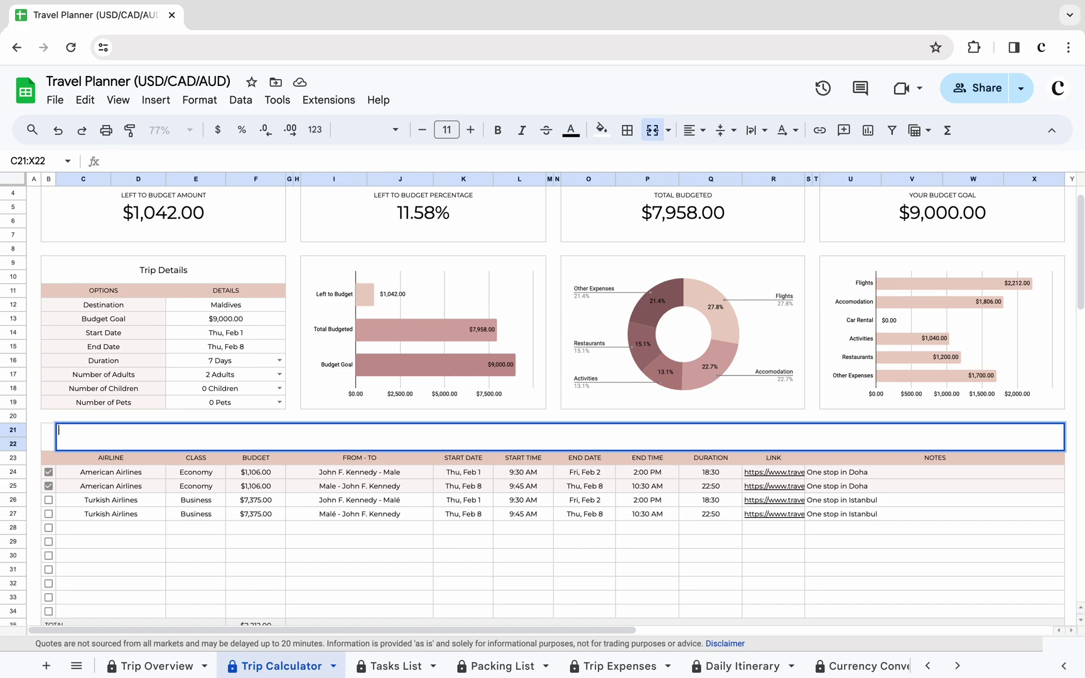
type("Personal Car")
key("BackSpace")
key("BackSpace")
key("BackSpace")
type("Fli")
type("ghts")
key("Return")
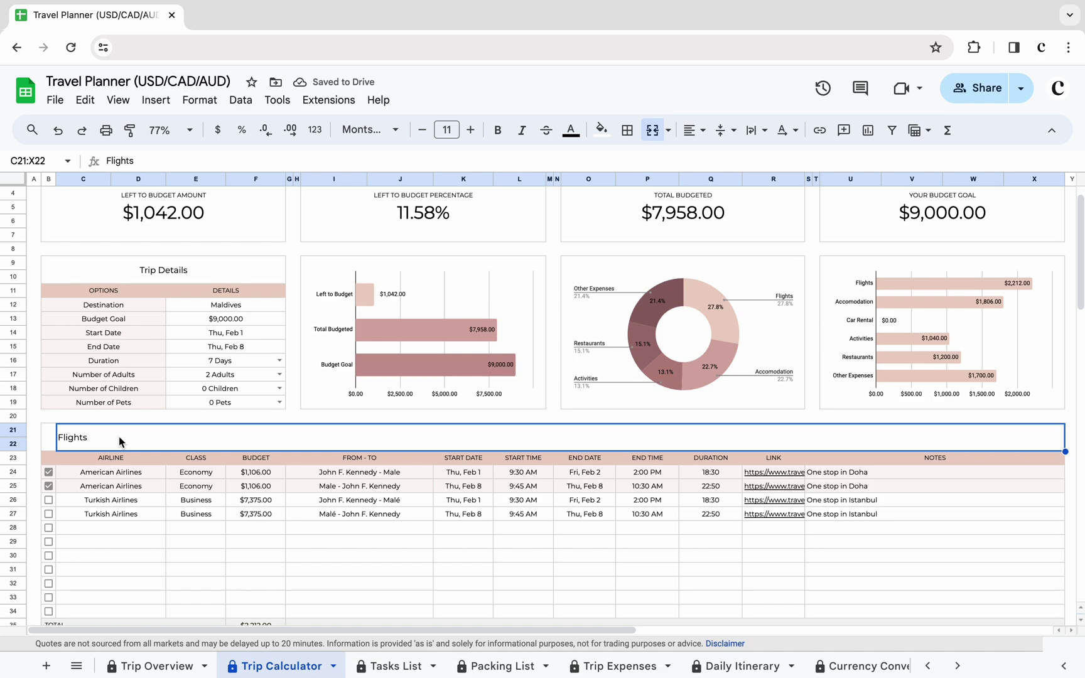
- Enter the first booking task on the Tasks List sheet
key("ctrl+shift+Page_Down")
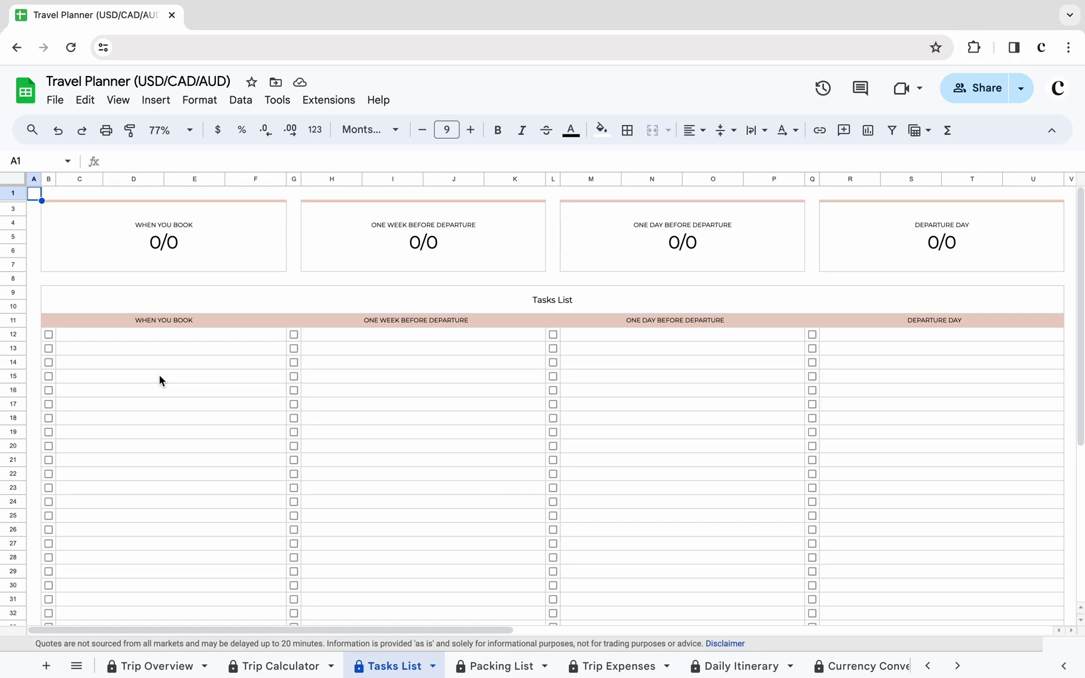
left_click(143, 334)
type("Confi")
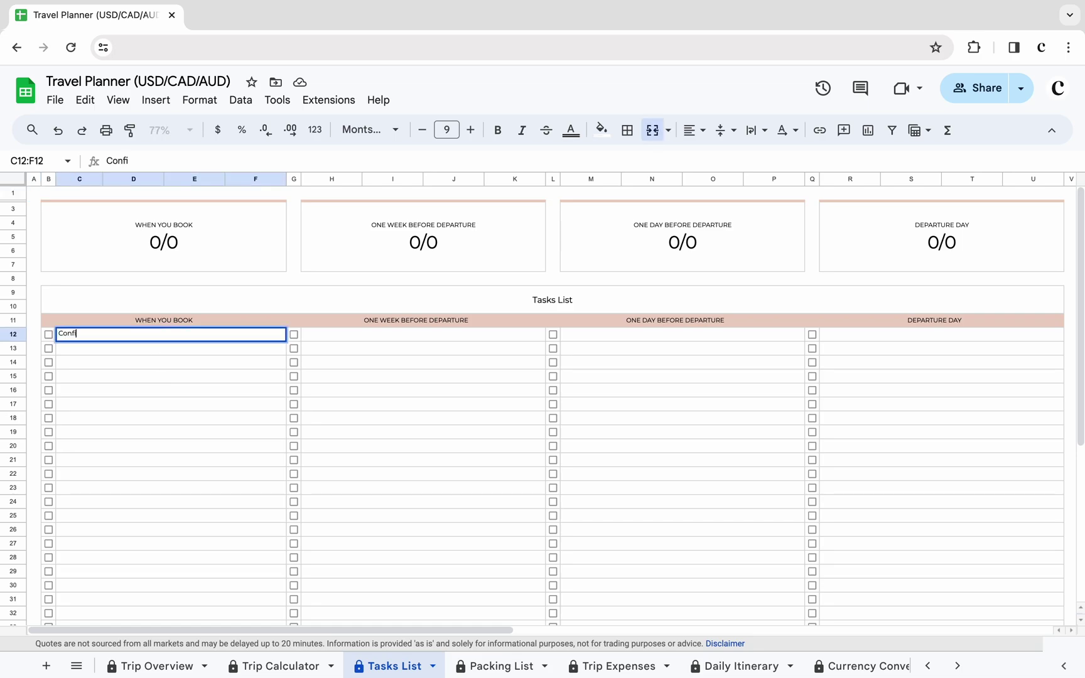
type("rm flights and acco")
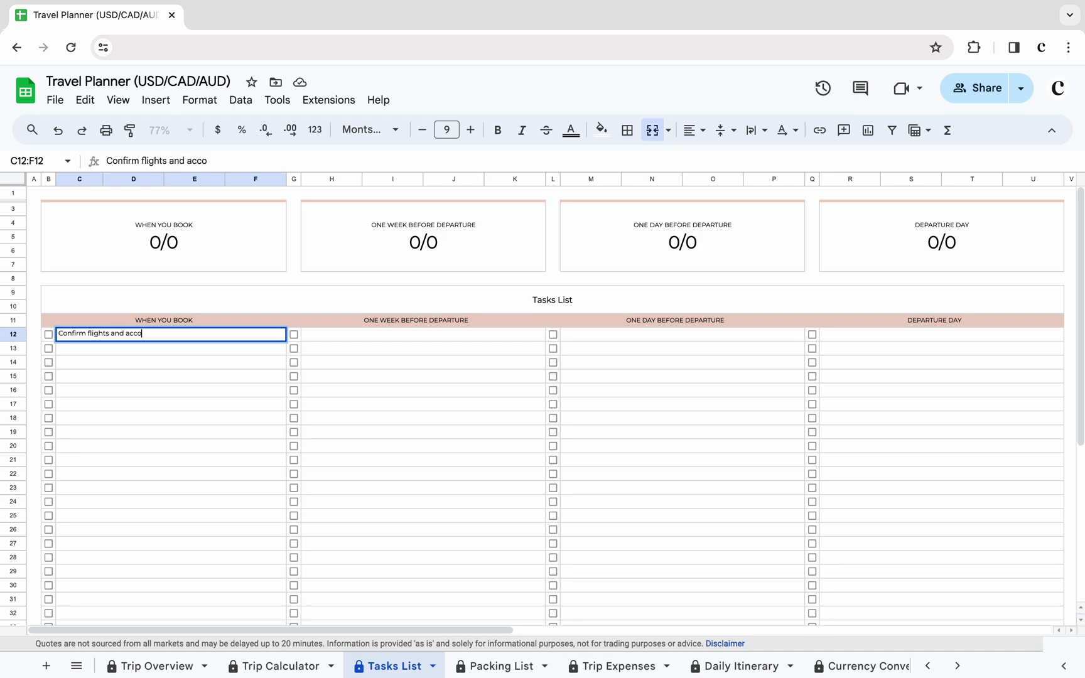
type("mmodation reservations")
key("Return")
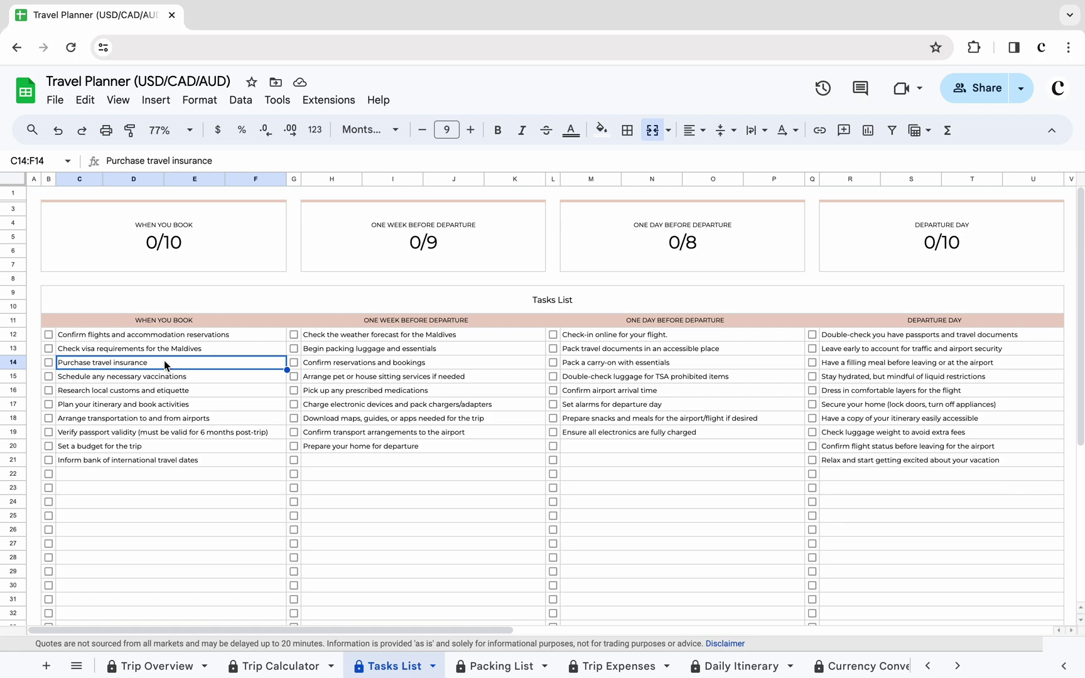
- Check off the booking tasks plus the weather forecast, packing luggage and confirm-reservations tasks
left_click(49, 335)
left_click(48, 362)
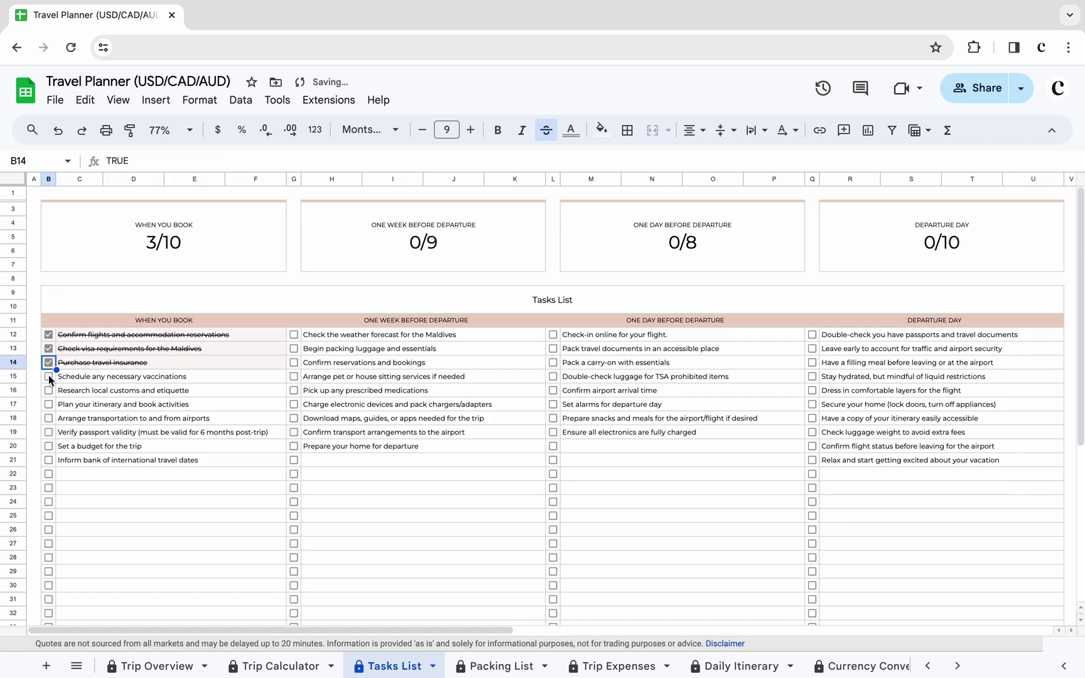
left_click(49, 390)
left_click(48, 419)
left_click(49, 432)
left_click(48, 452)
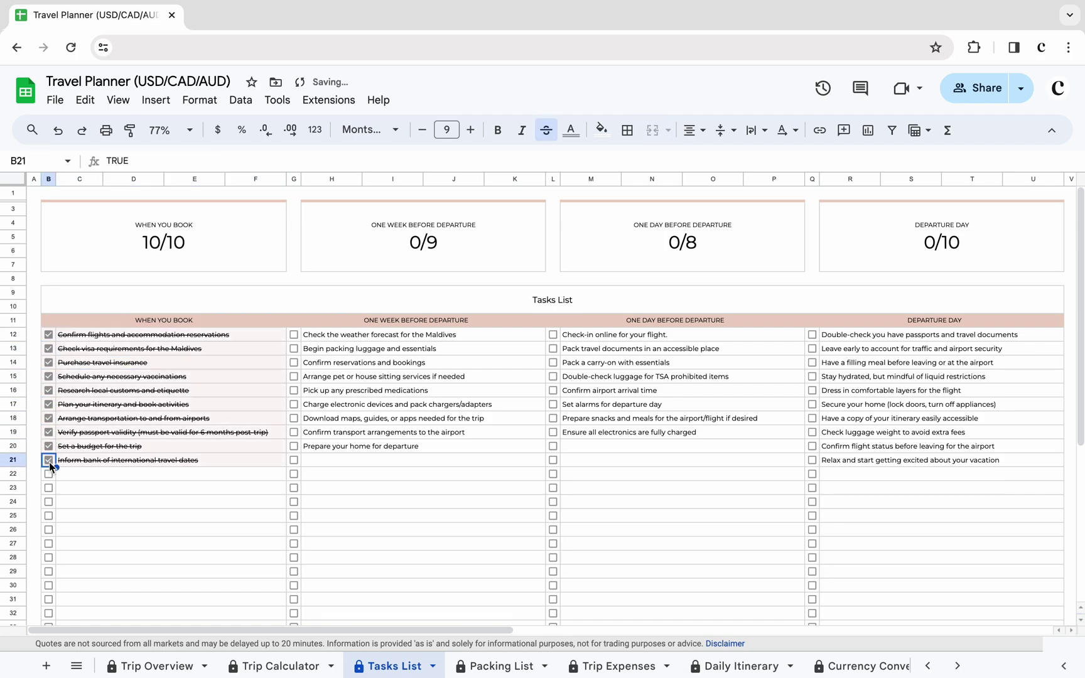
left_click(294, 334)
left_click(293, 348)
left_click(32, 194)
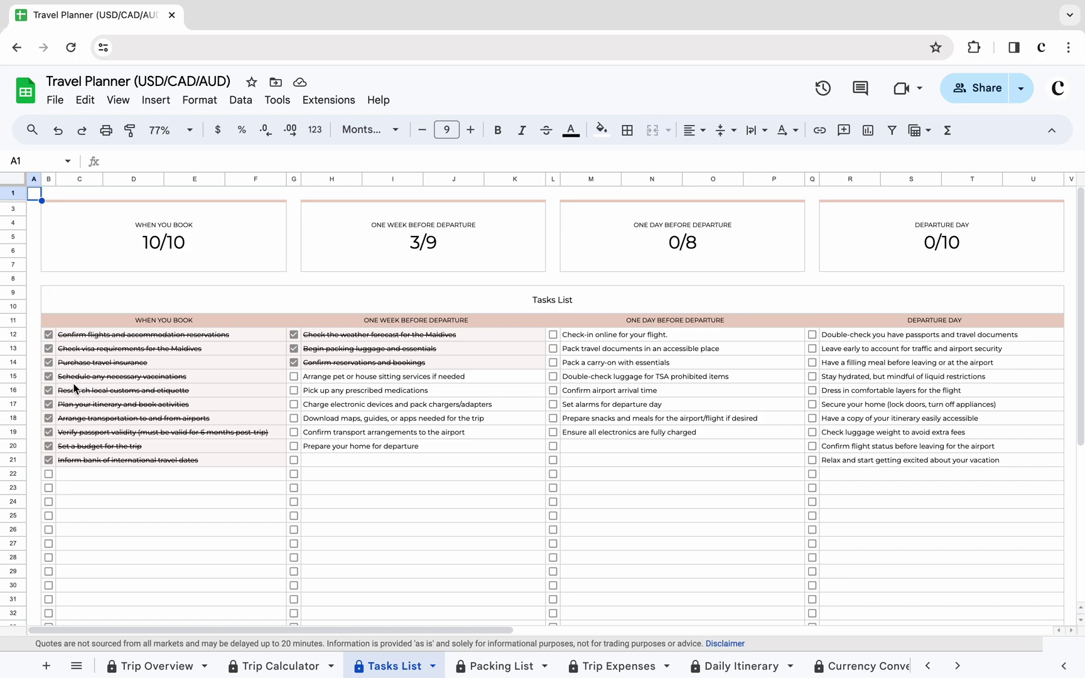
- Untick the 'Inform bank of international travel dates' task and copy it
left_click(49, 460)
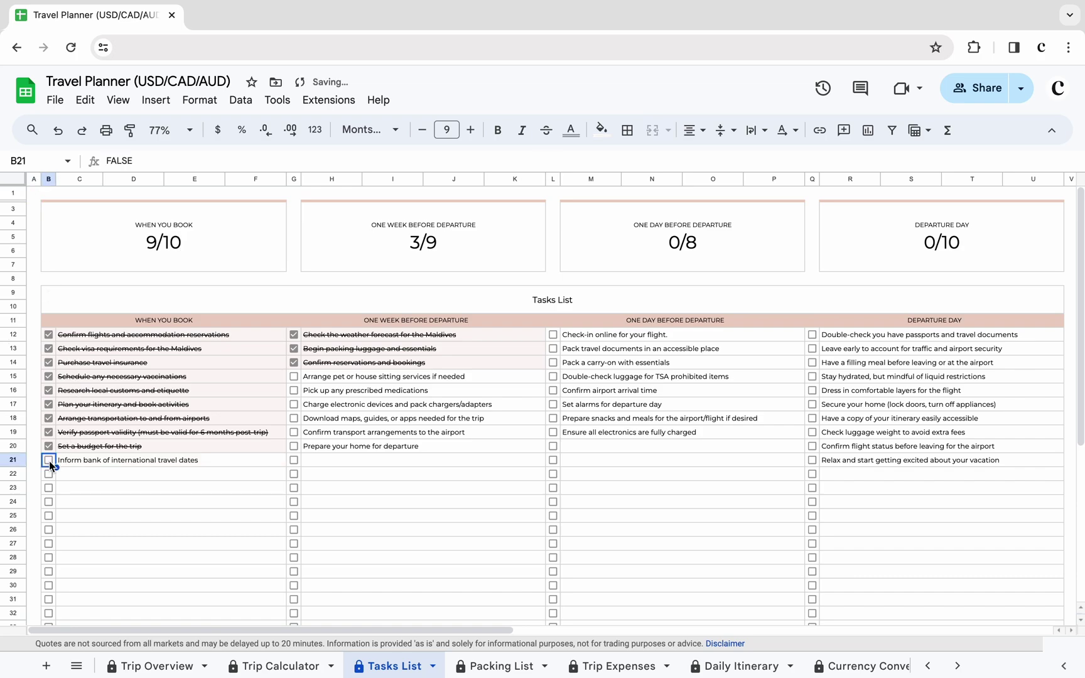
left_click(118, 460)
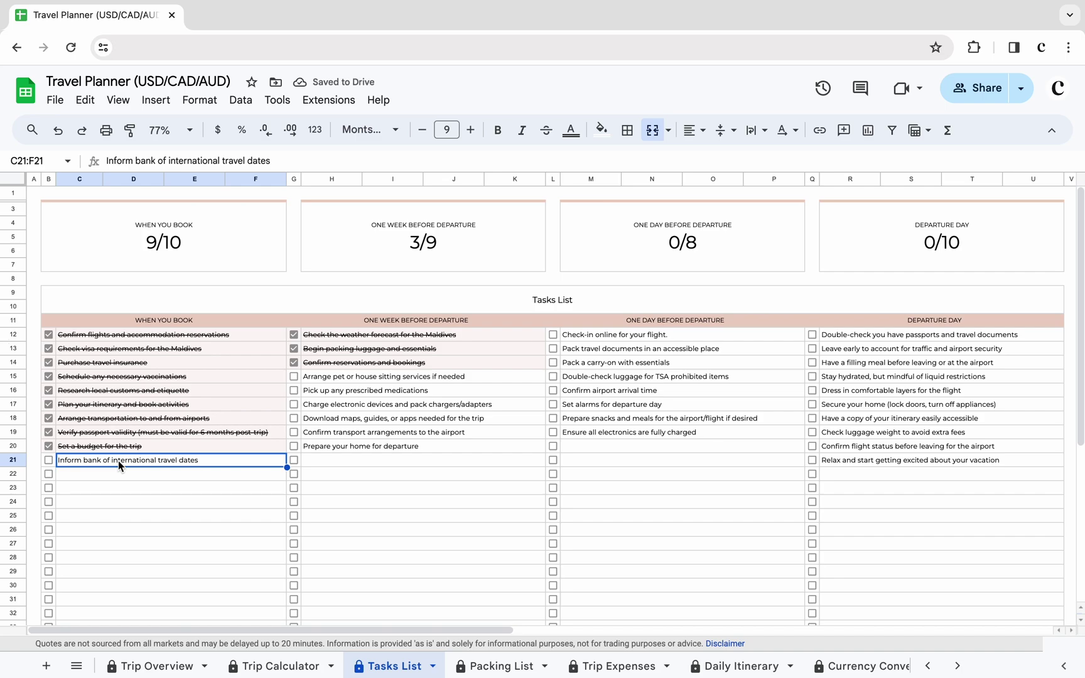
right_click(118, 461)
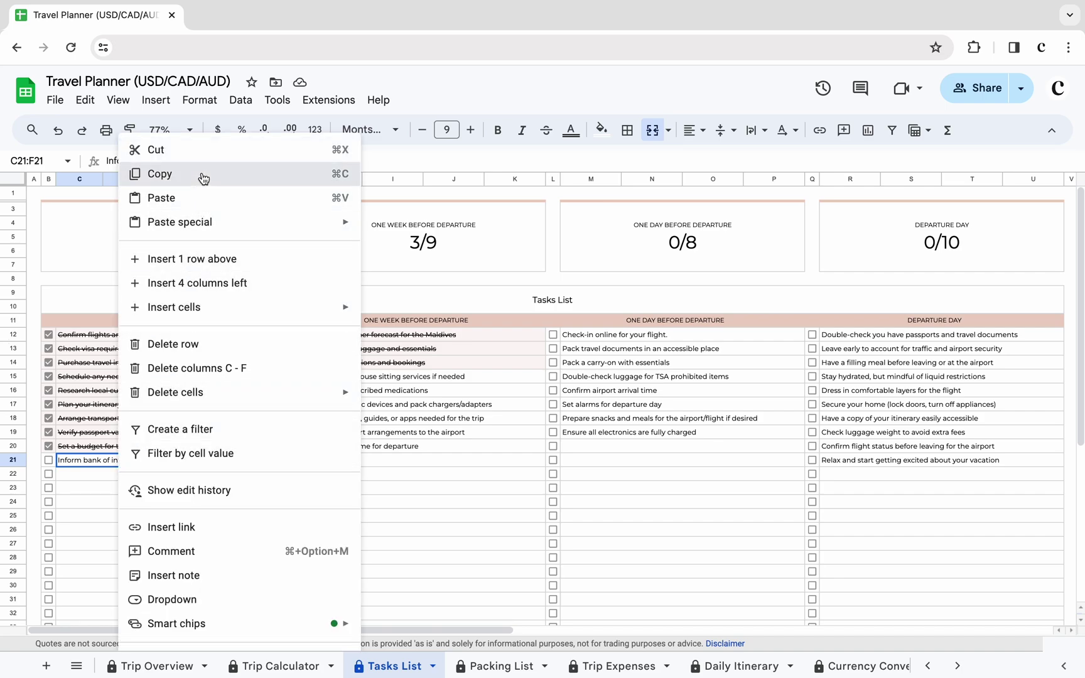
left_click(202, 177)
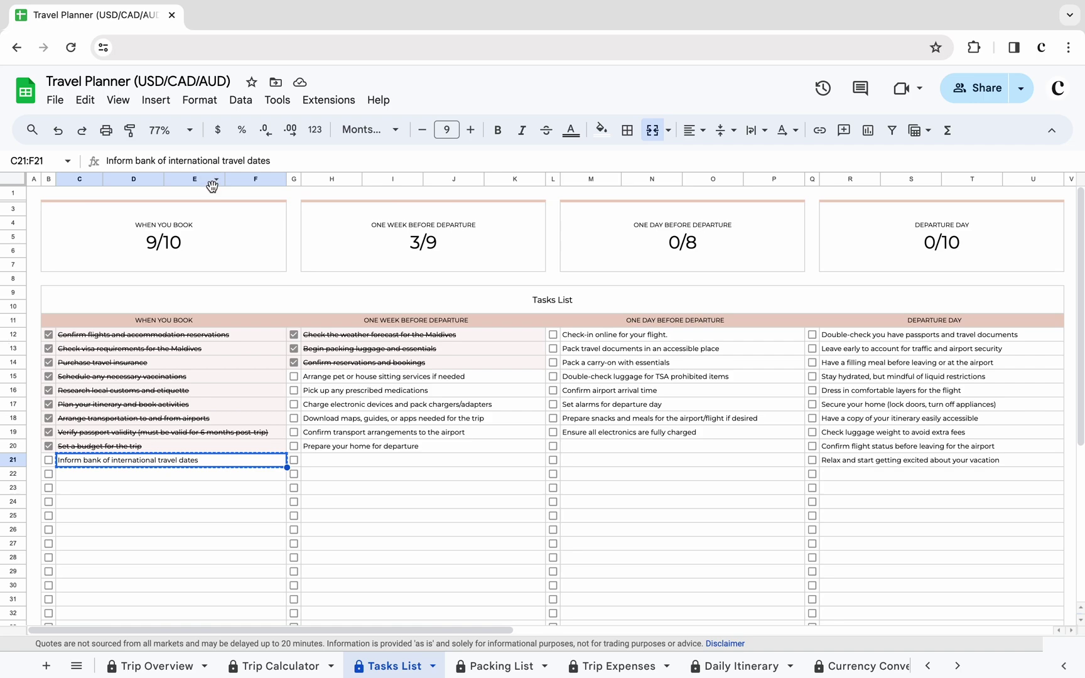
- Paste the task as values into H21, tick it done, and delete the original from C21:F21
left_click(337, 464)
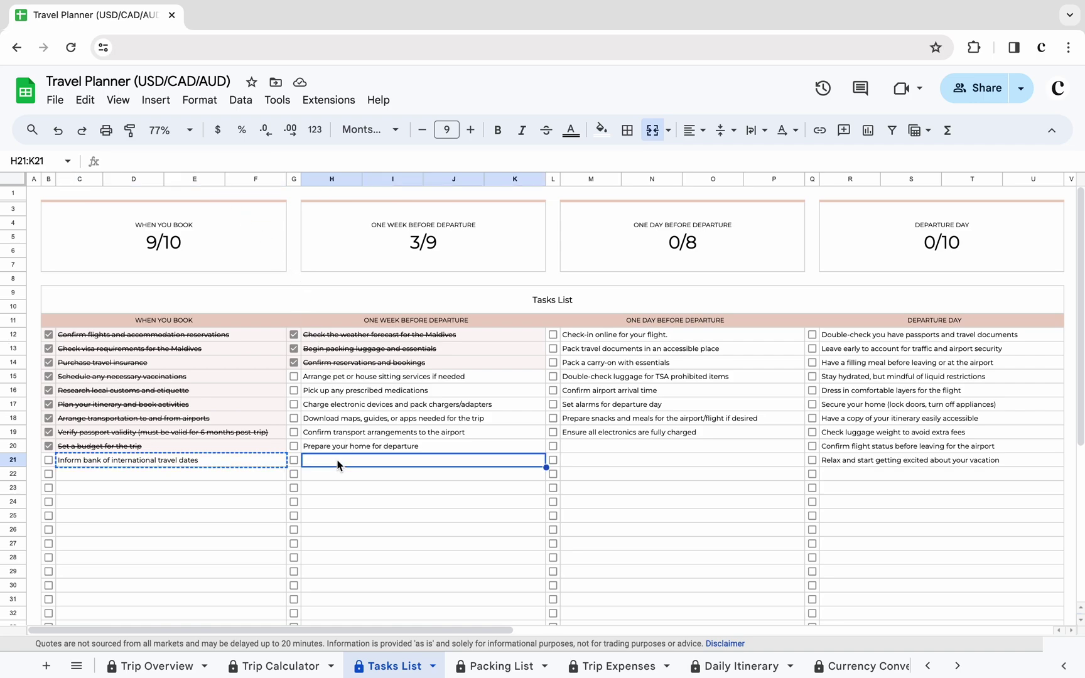
right_click(337, 464)
mouse_move(398, 223)
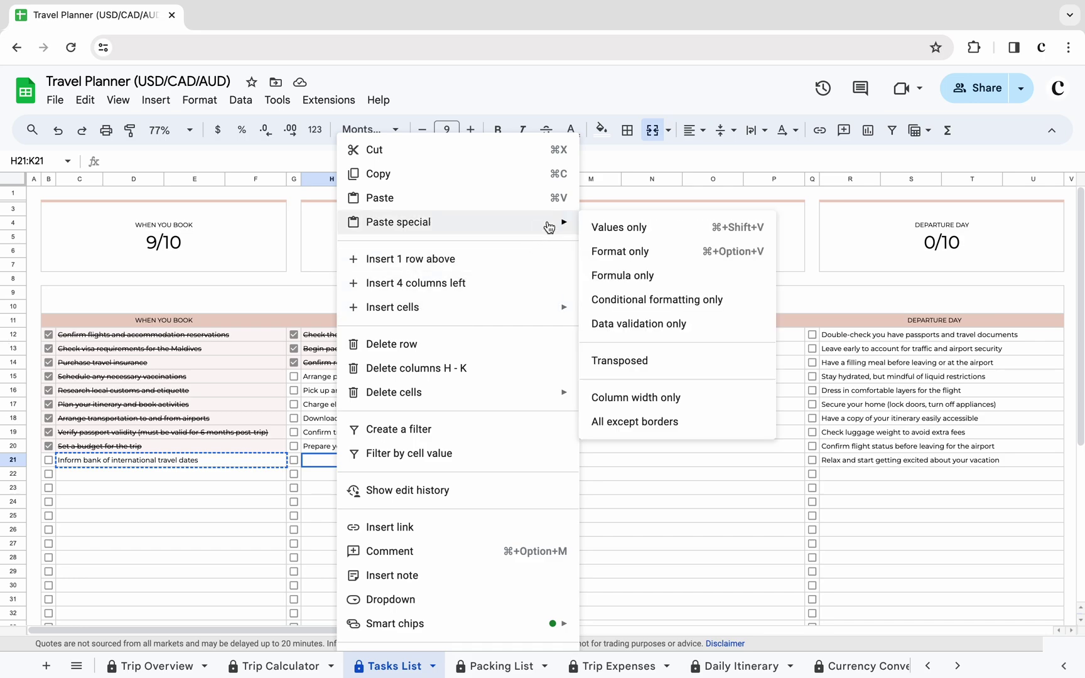
left_click(702, 229)
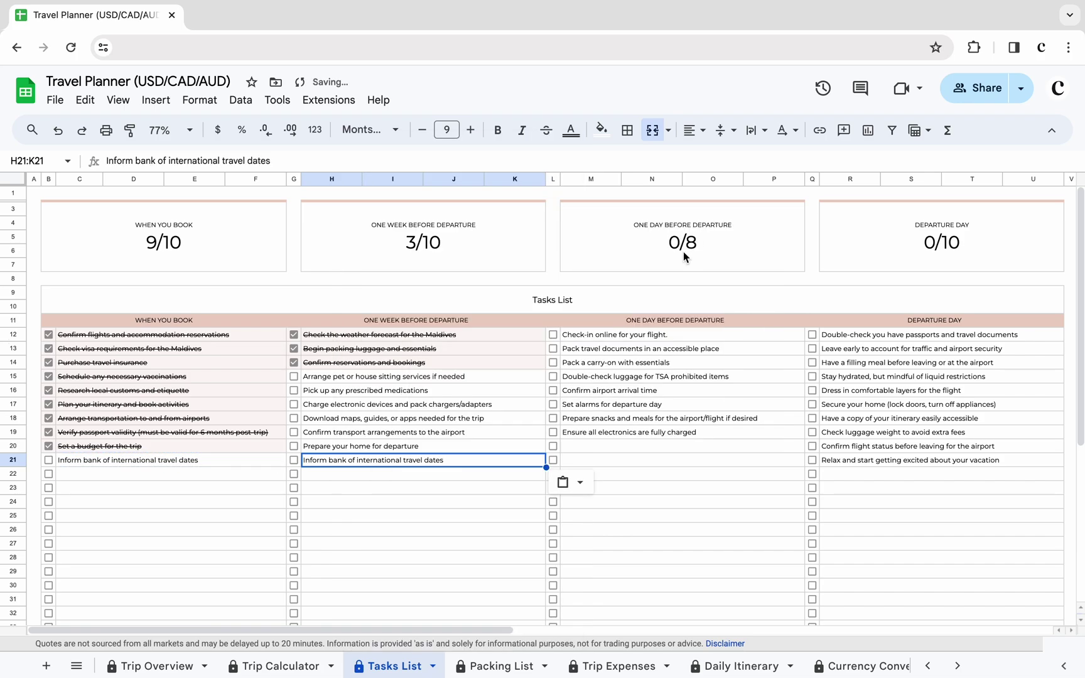
left_click(294, 461)
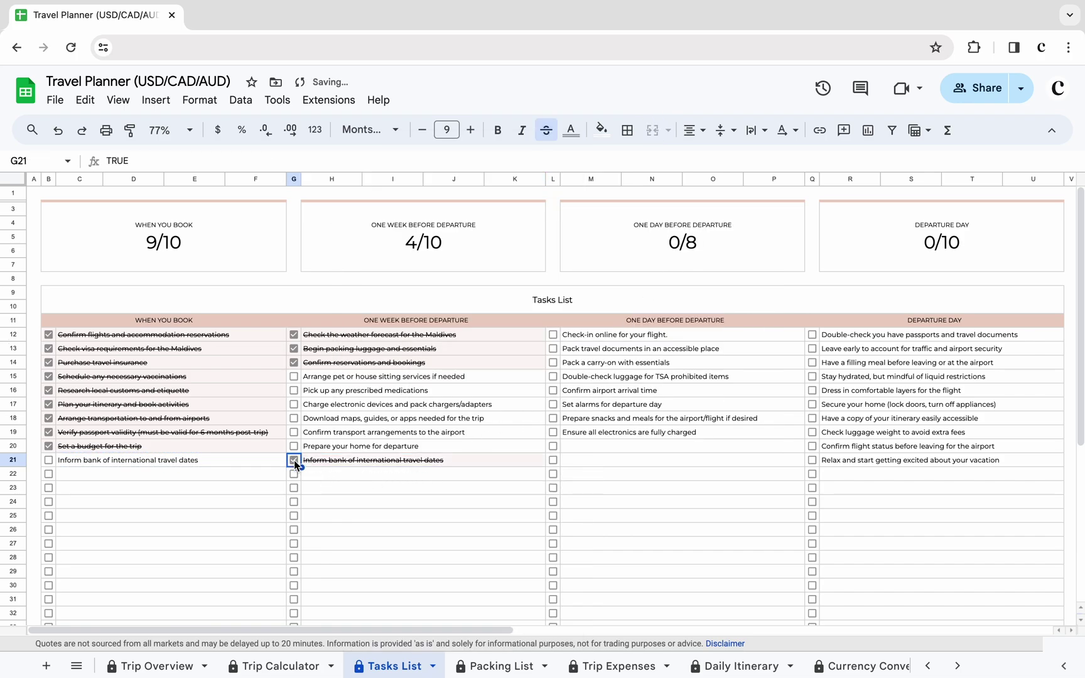
left_click(240, 461)
key("Delete")
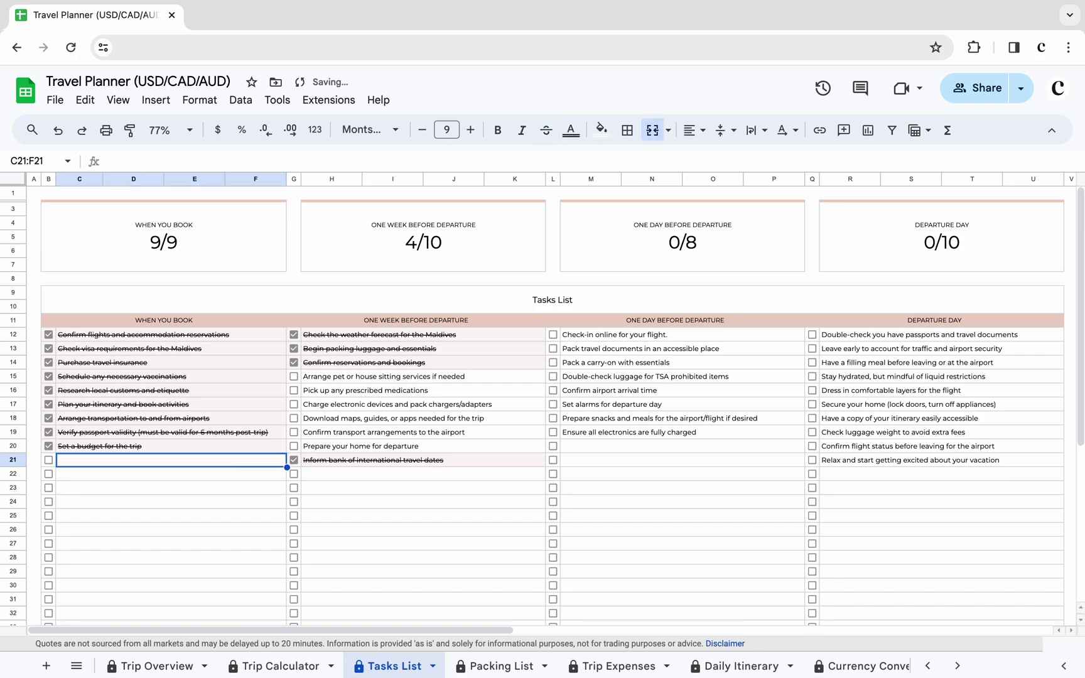
left_click(34, 193)
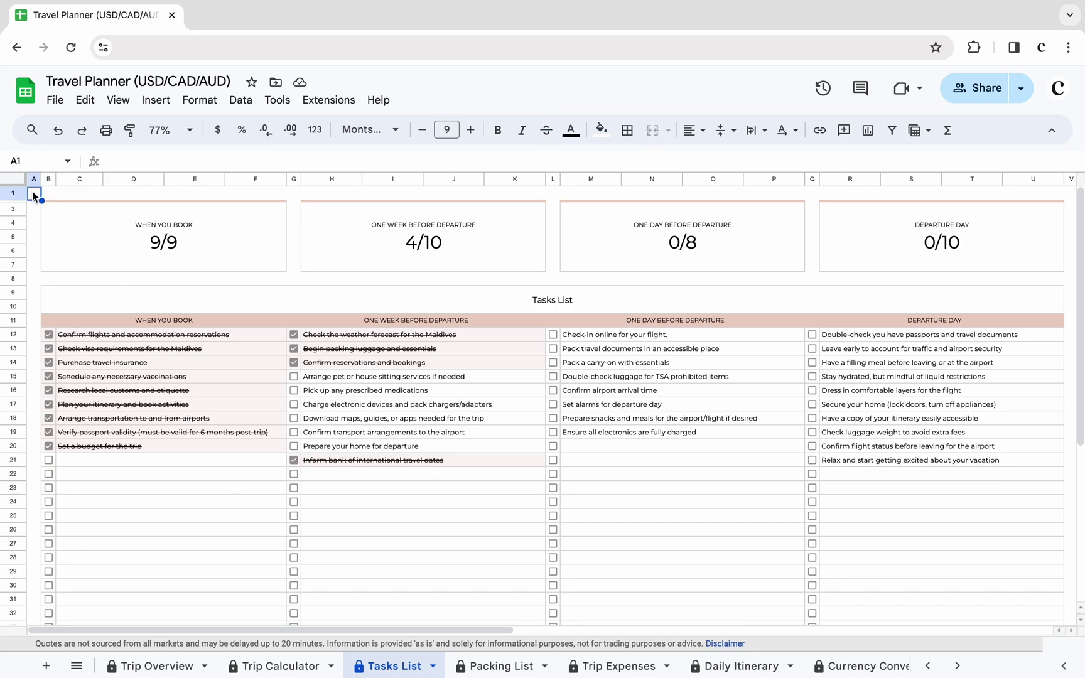
- Rename the Traveler #1 and #2 headings to Cosima's Packing List and Daniel's Packing List
left_click(501, 666)
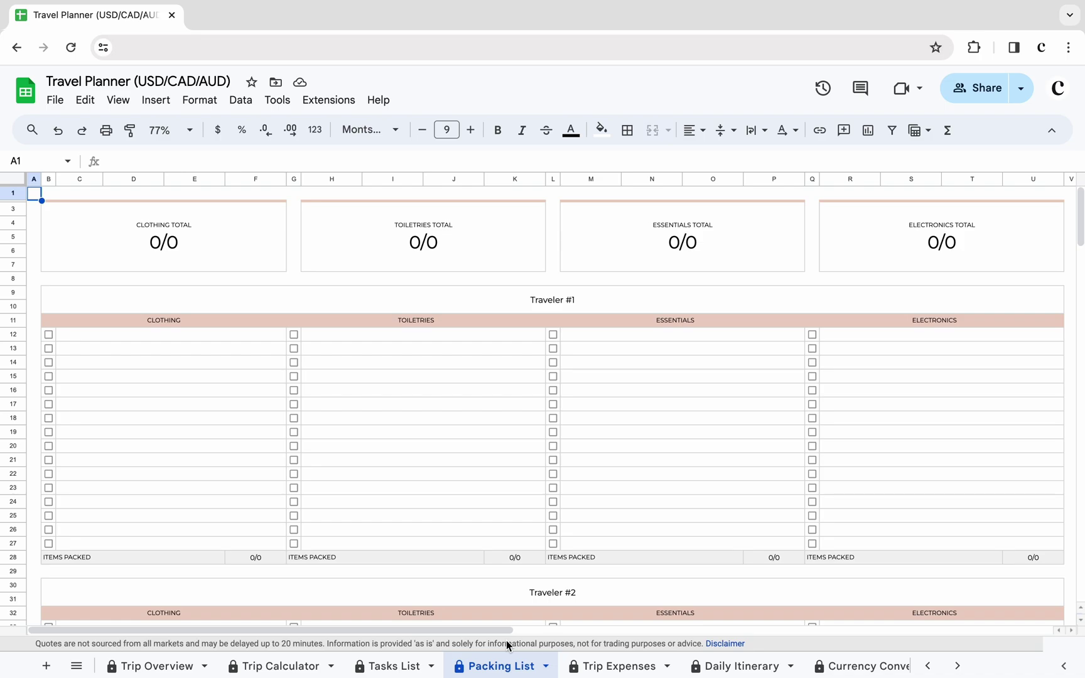
left_click(579, 298)
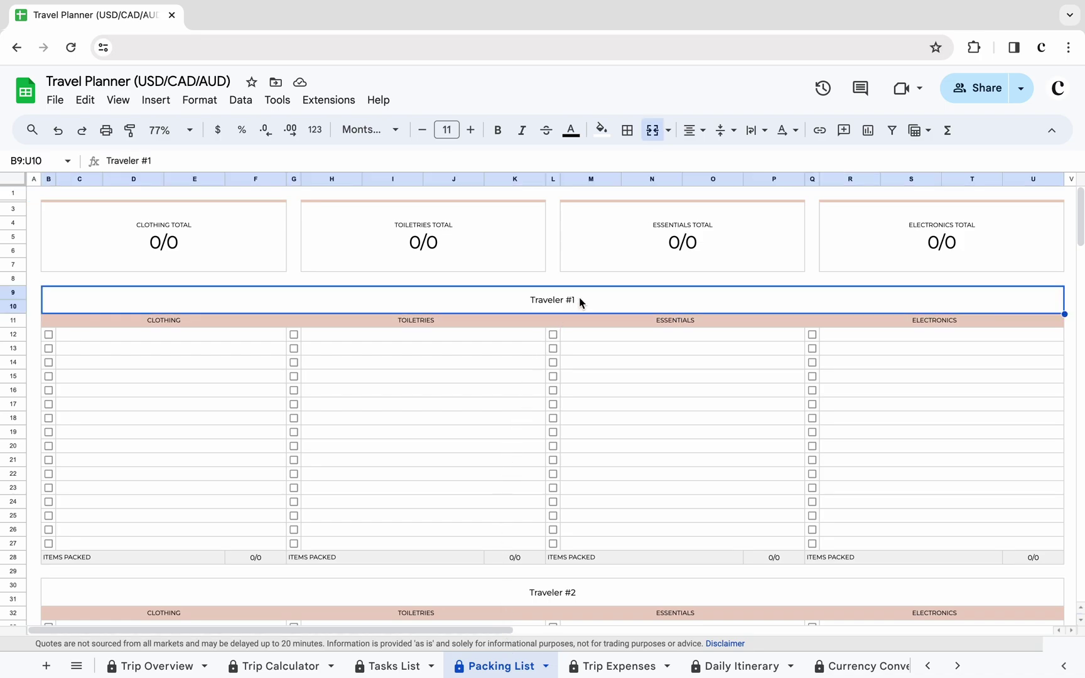
type("Cosima's Packing List")
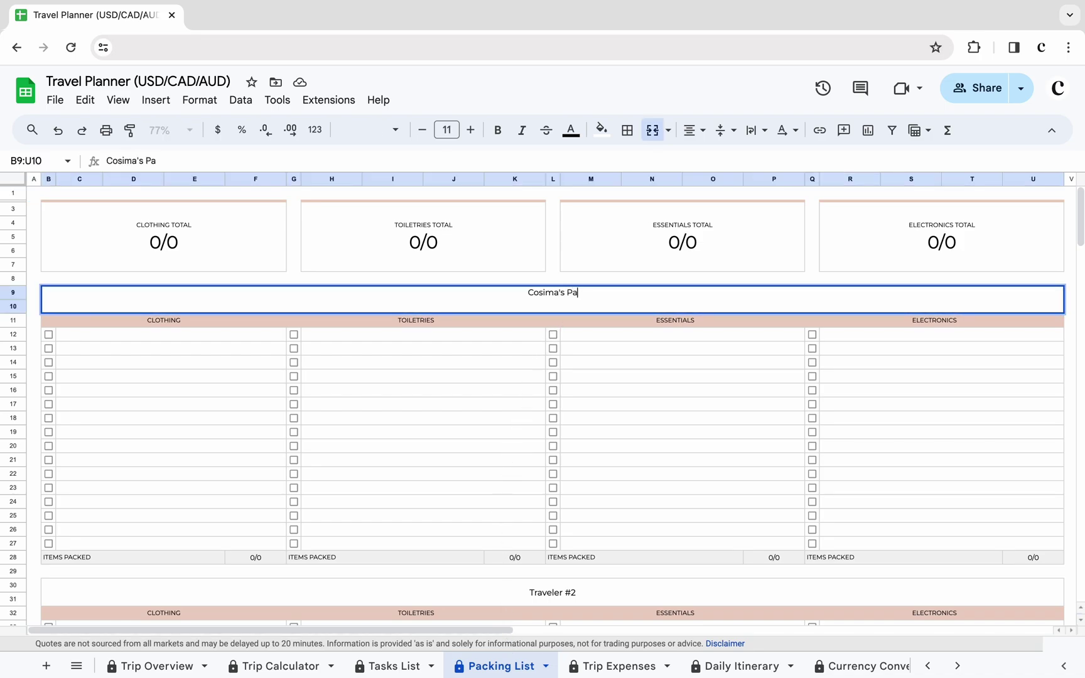
left_click(594, 592)
type("TravelerDani")
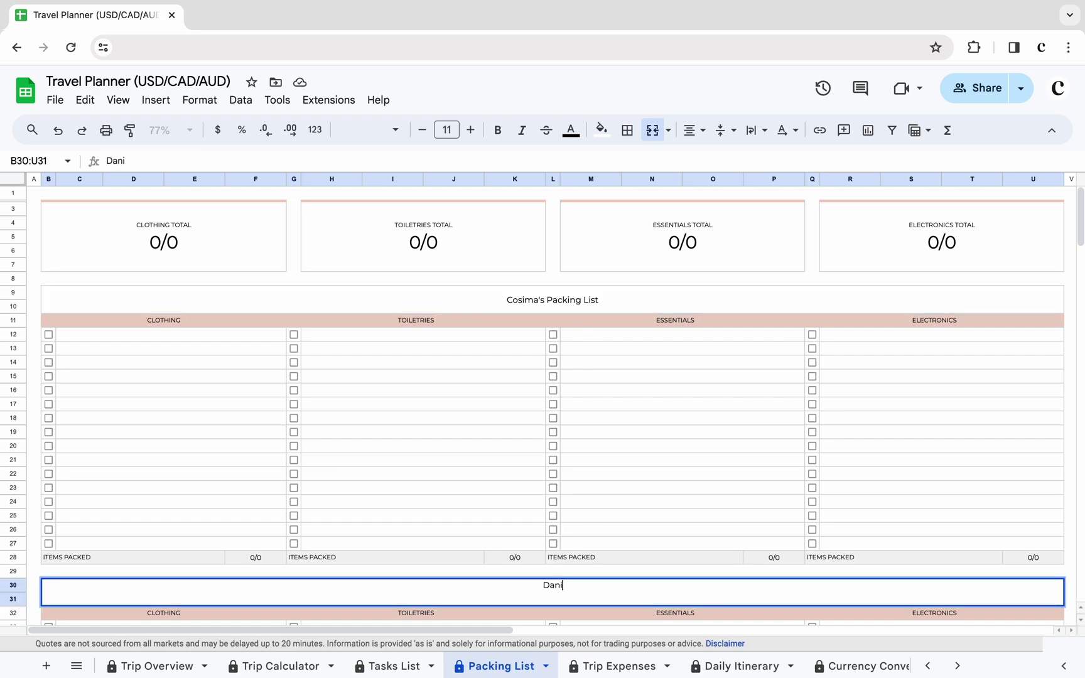
type("el's Packing List")
left_click(164, 334)
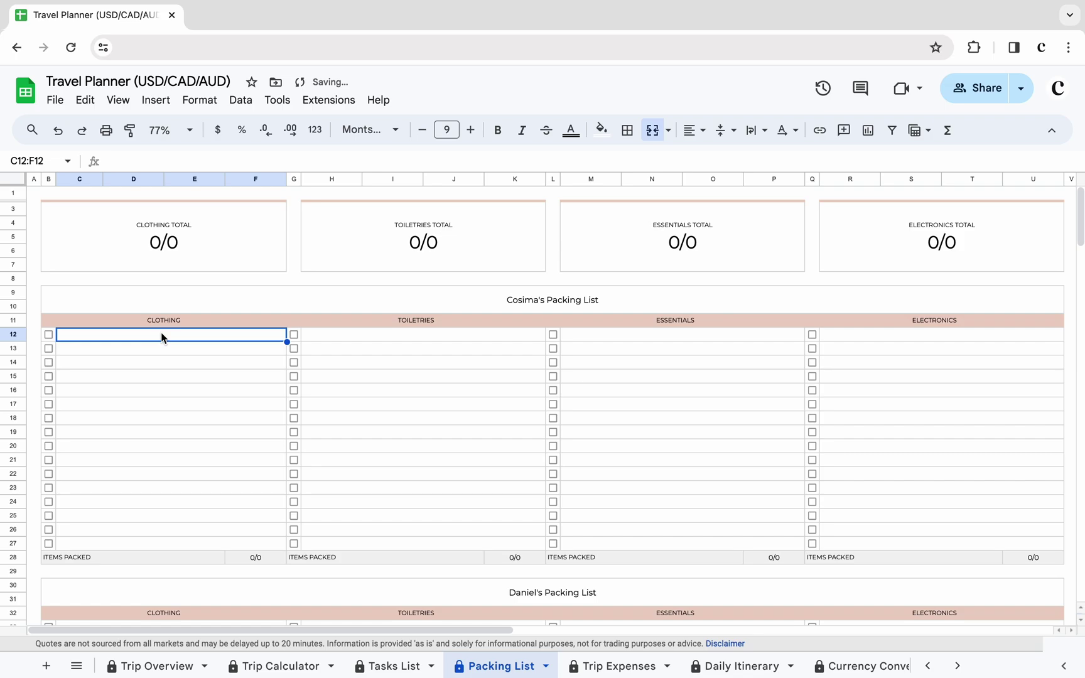
type("Swimsuits")
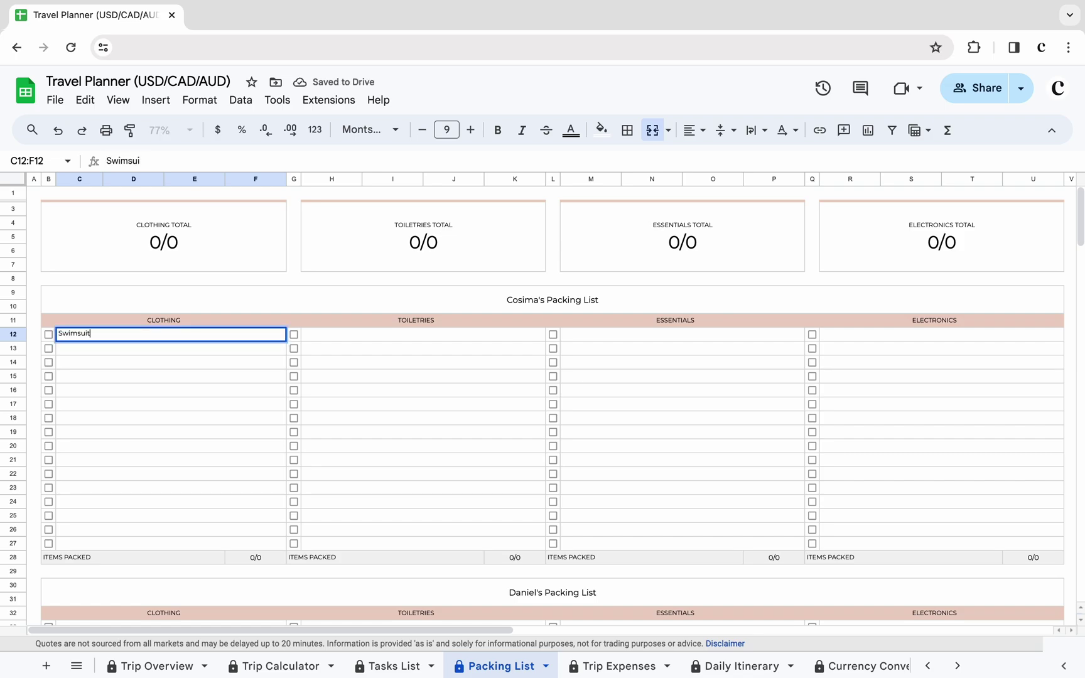
- Enter the first three clothing items, then tick off Cosima's packed clothing and first essentials
key("Return")
type("Lightweight dresses")
key("Return")
type("Sandals and")
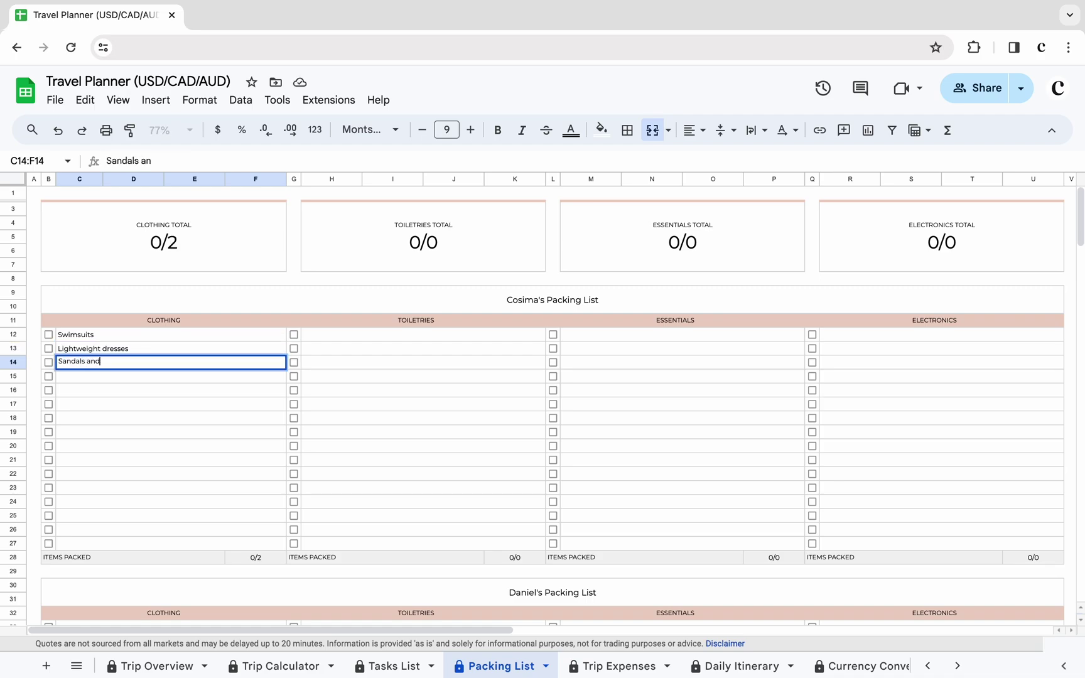
type(" flip flops")
key("Return")
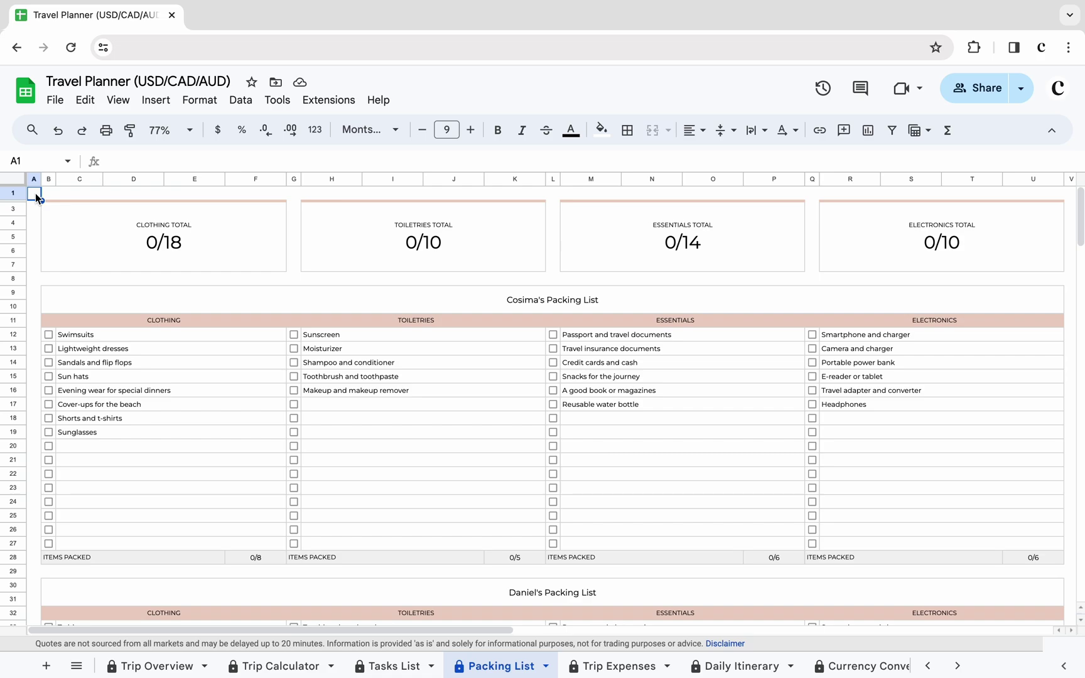
left_click(48, 334)
left_click(49, 362)
left_click(49, 389)
left_click(49, 418)
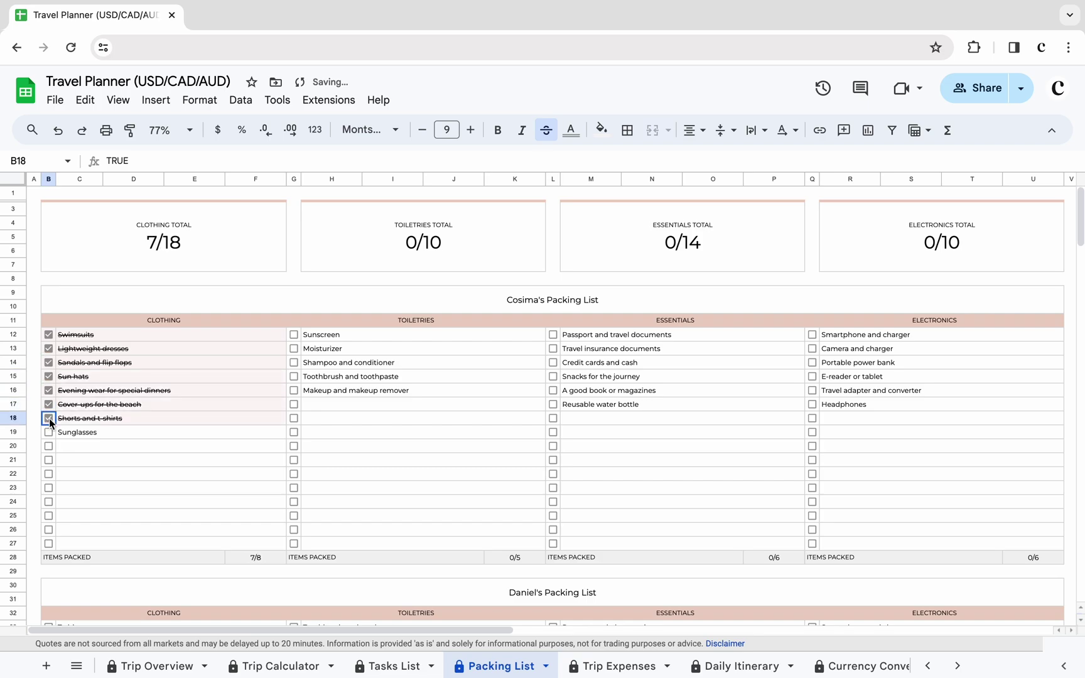
left_click(553, 334)
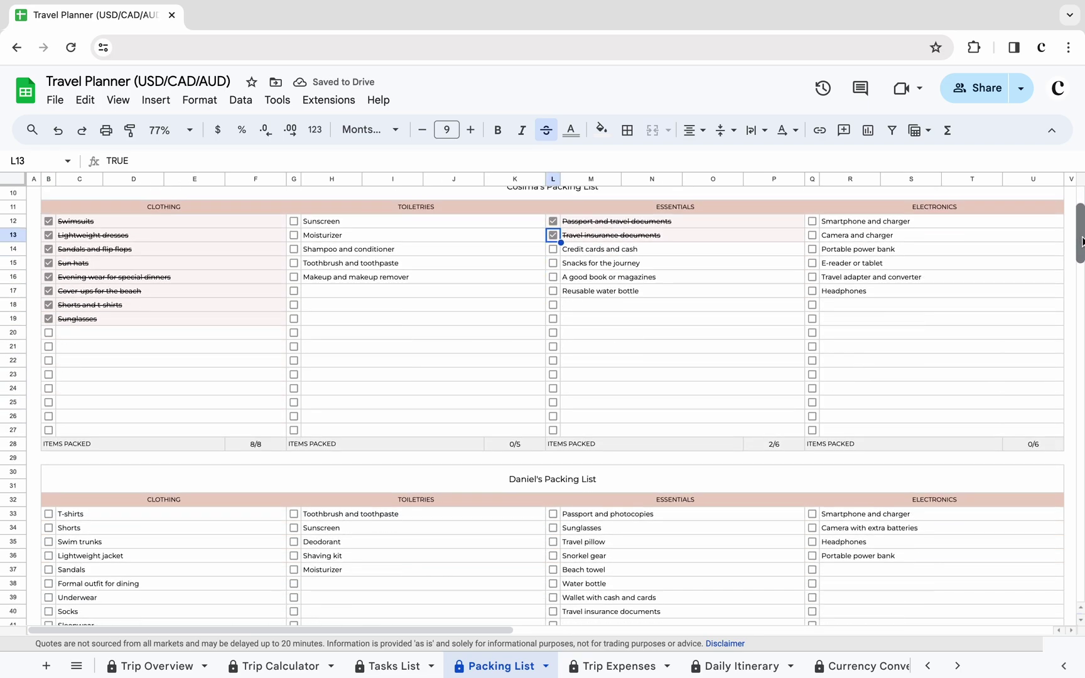
scroll(554, 382, "down", 7)
- Tick off Daniel's packed clothing, formal dining outfit, essentials, snorkel gear and beach towel
left_click(48, 249)
left_click(48, 277)
left_click(48, 291)
left_click(48, 318)
left_click(553, 250)
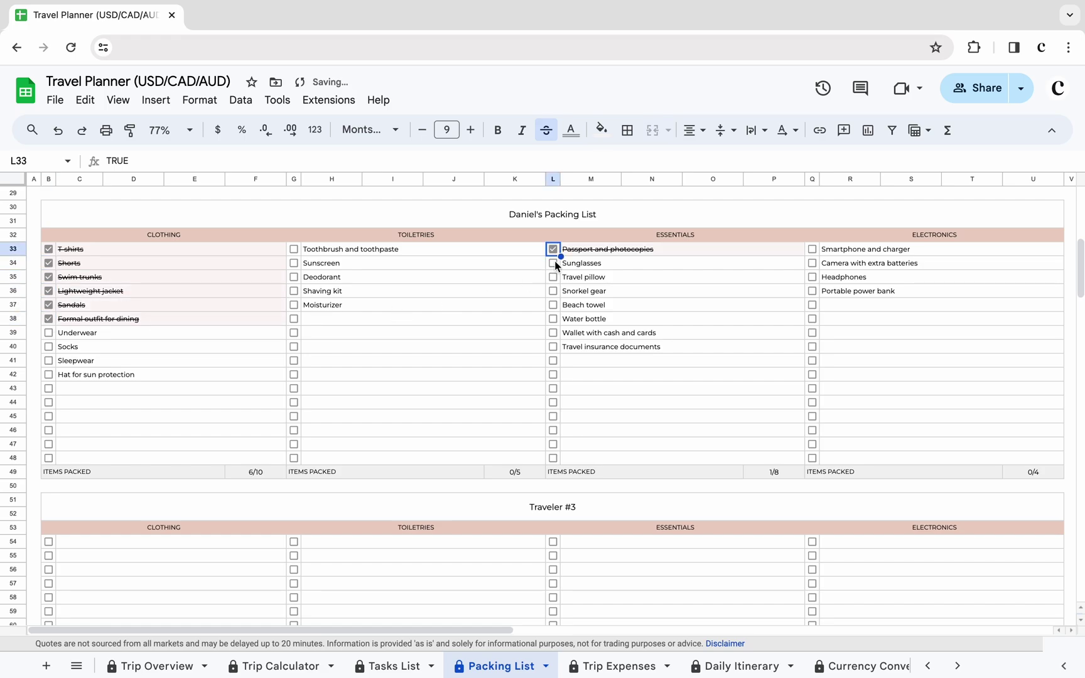
left_click(553, 278)
left_click(552, 306)
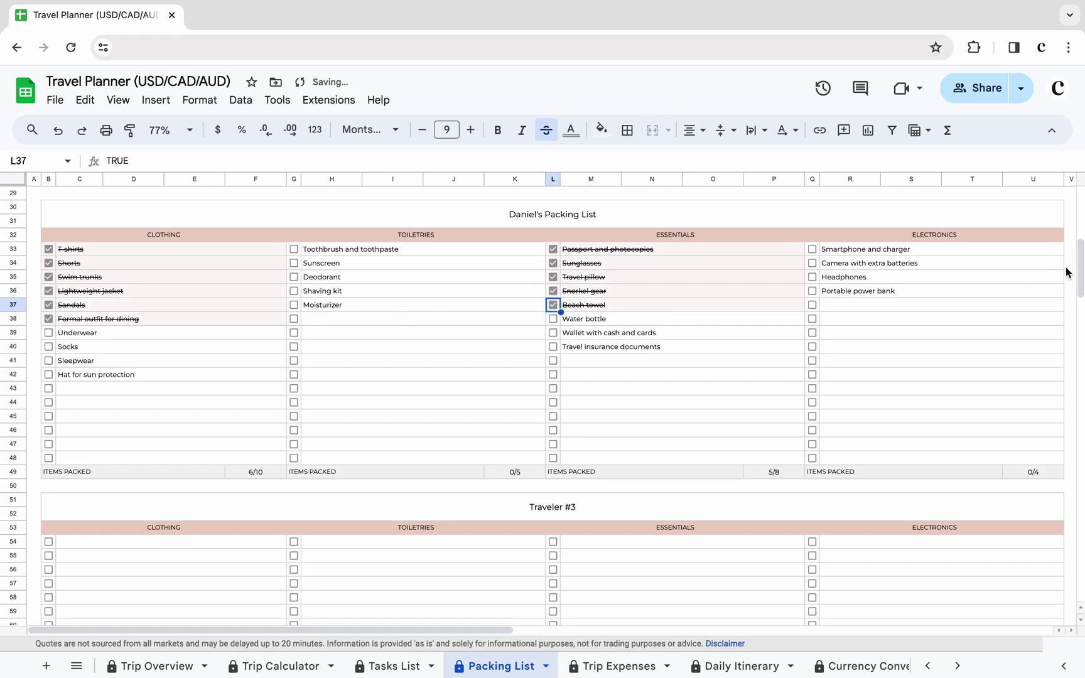
scroll(554, 339, "up", 8)
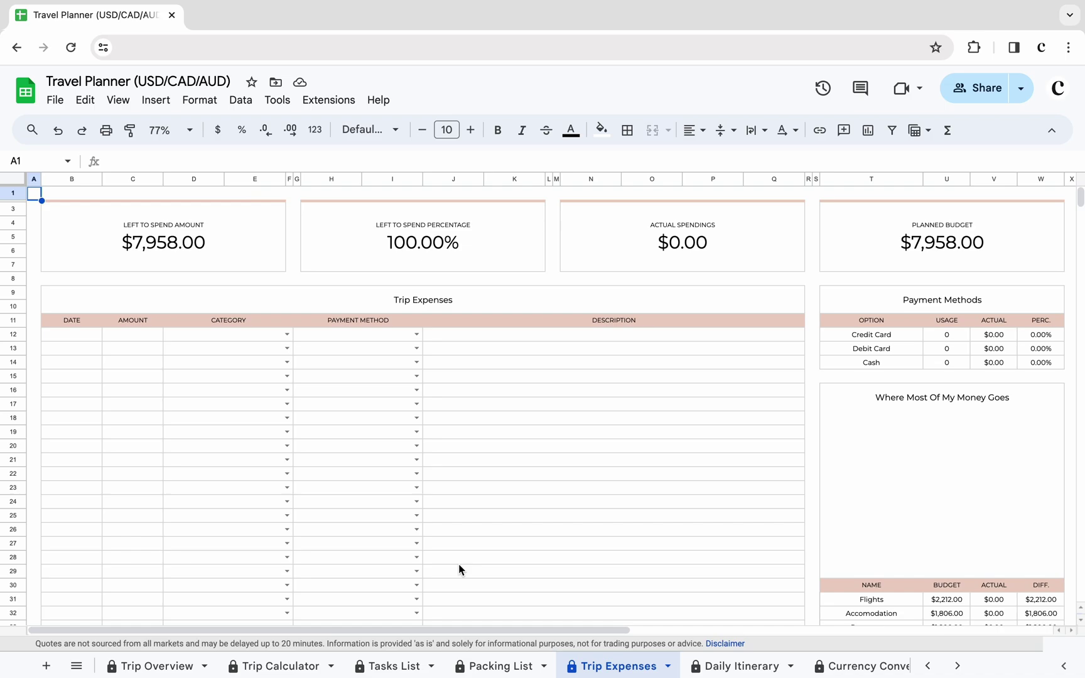
- Log the first Jan 10 flight expense: $1,106.00, Flights, Credit Card
double_click(88, 332)
left_click(73, 415)
left_click(145, 334)
type("1106")
key("Tab")
left_click(259, 341)
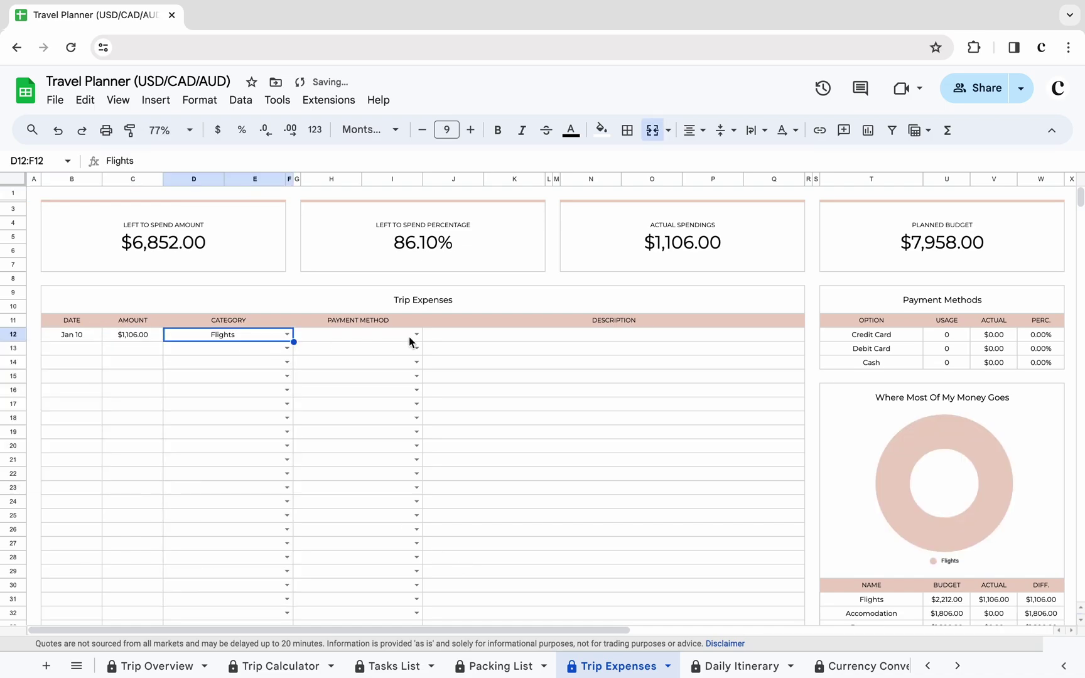
left_click(357, 335)
left_click(324, 353)
left_click(450, 335)
type("John F")
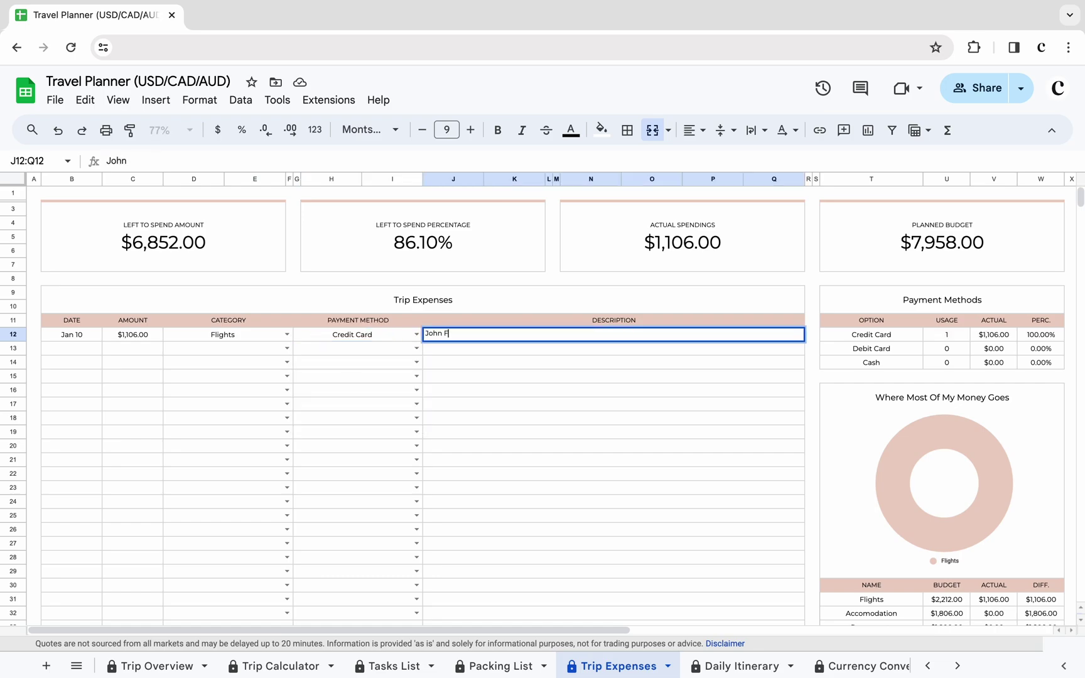
type(". Kennedy - Male")
key("Return")
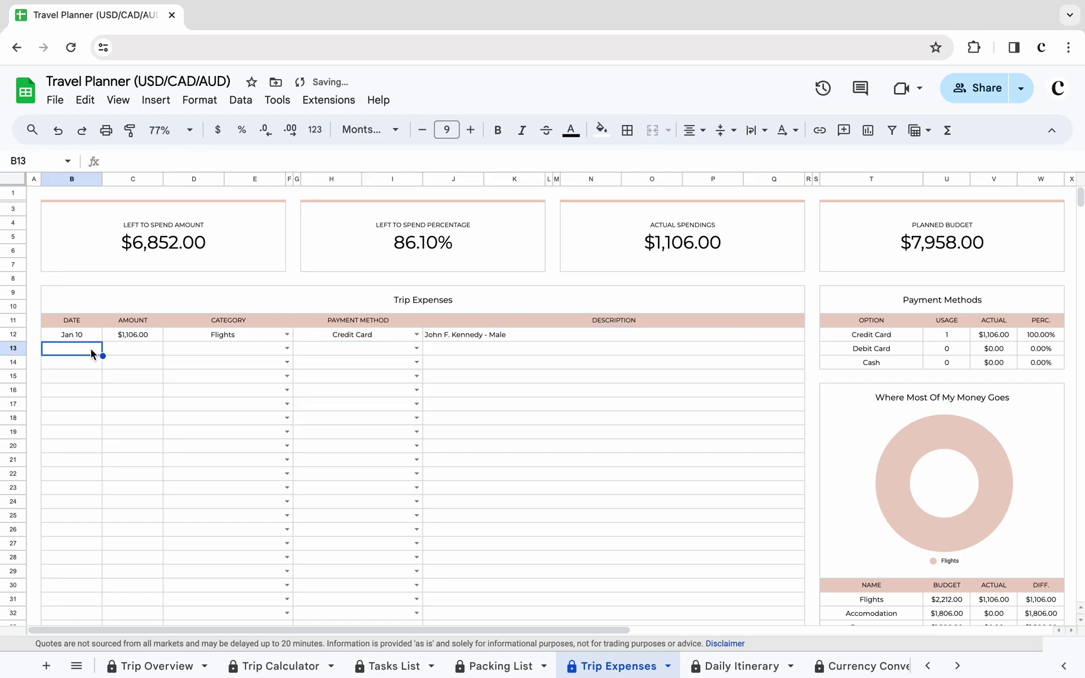
- Log a second Jan 10 flight expense under Flights, paid by Credit Card
double_click(73, 350)
left_click(143, 356)
type("1106")
key("Tab")
left_click(229, 336)
left_click(339, 367)
key("Tab")
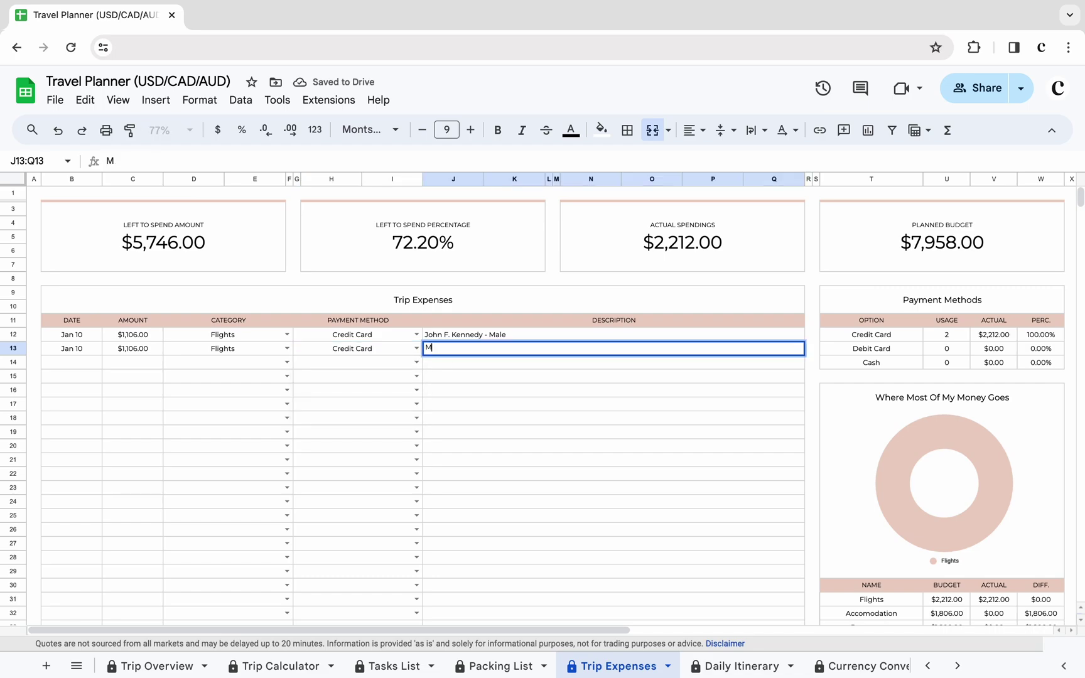
type("Male - John F. Kennedy")
- Add the Jan 10 hotel expense (Accomodation, Debit Card), then paste more expenses from row 15
key("Return")
double_click(73, 363)
left_click(133, 363)
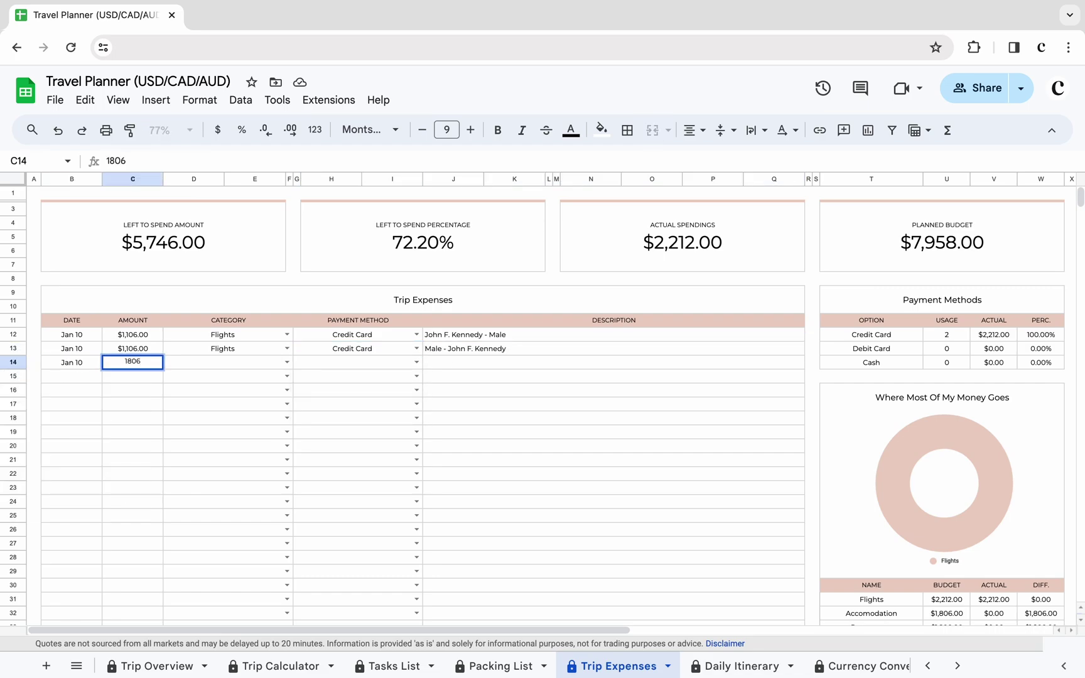
type("1806\tacc")
left_click(228, 380)
type("De")
left_click(331, 379)
key("Tab")
type("Seasalter Maldives Hotel")
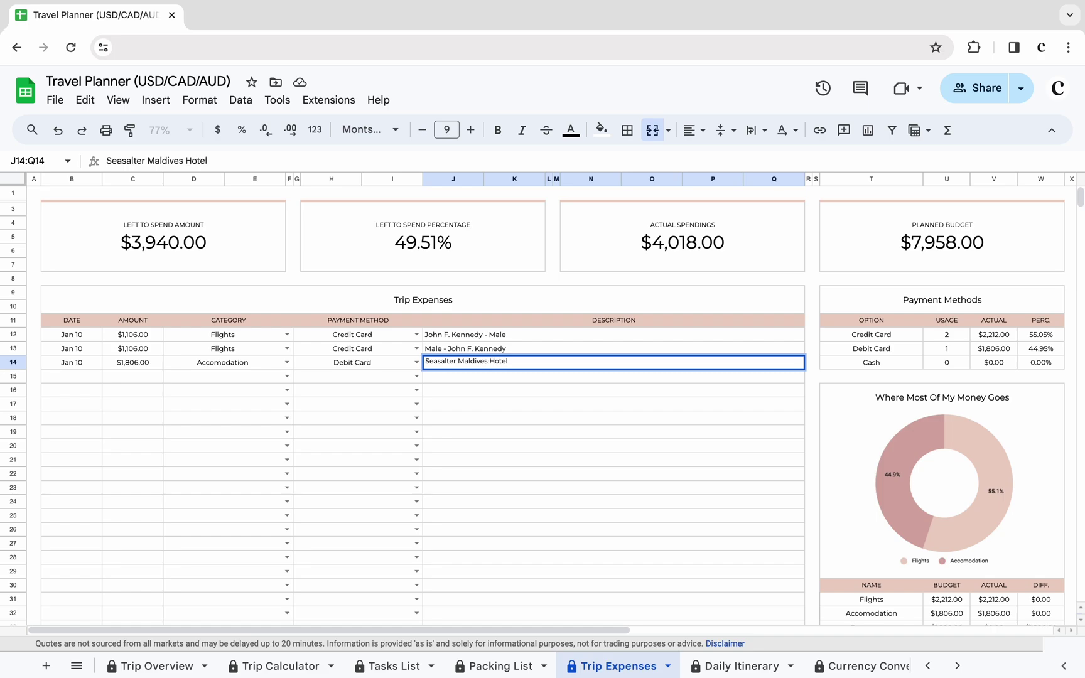
left_click(74, 378)
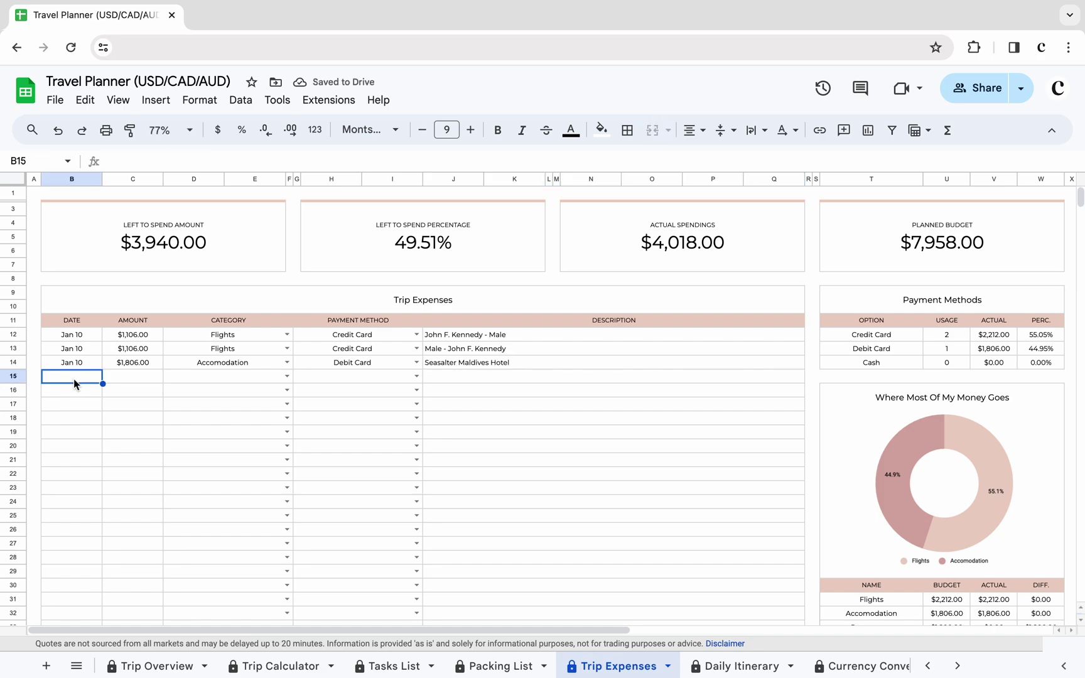
key("ctrl+v")
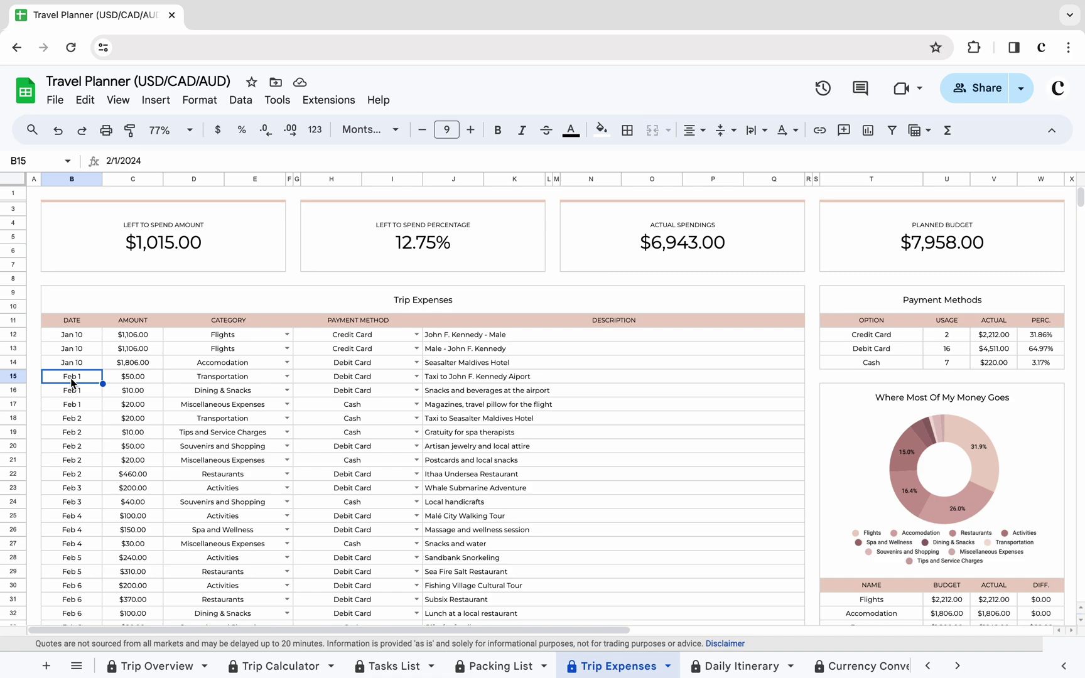
- Add the Thursday 6:30 AM airport taxi and merge it across both slots
key("alt+Down")
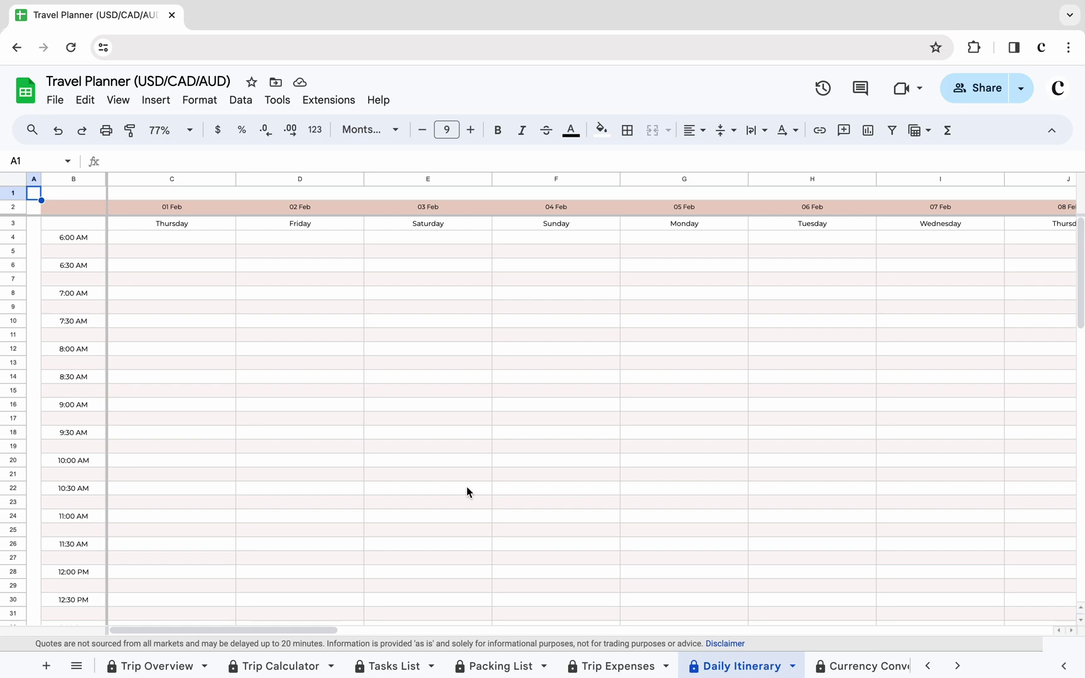
double_click(175, 265)
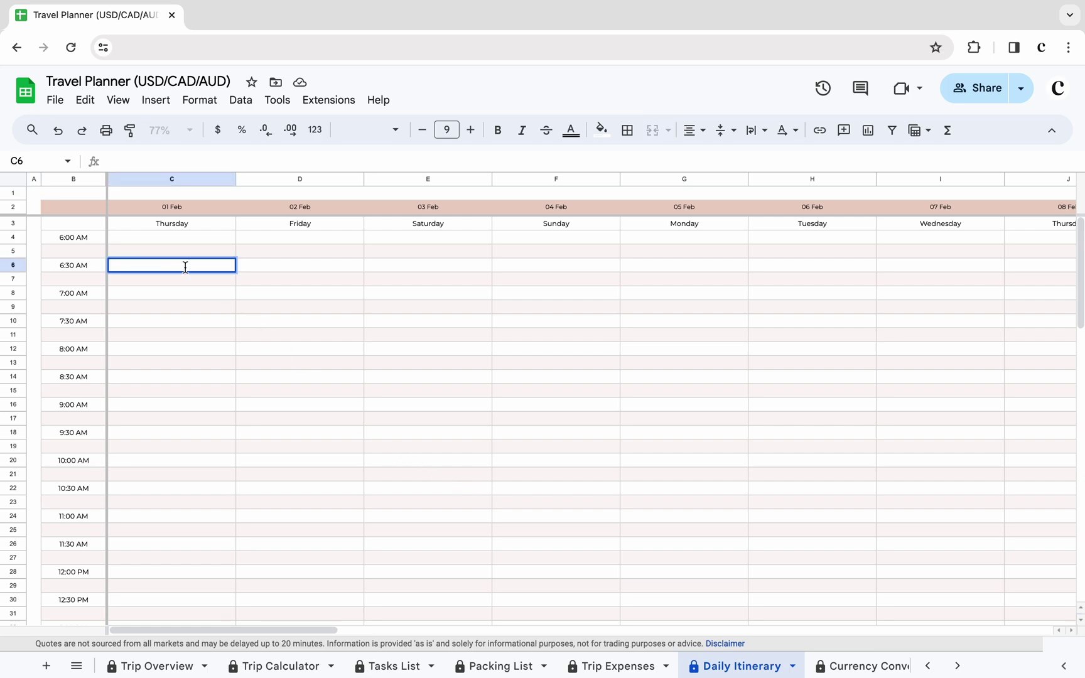
type("🚈 Get a taxi")
type(" to John F. K")
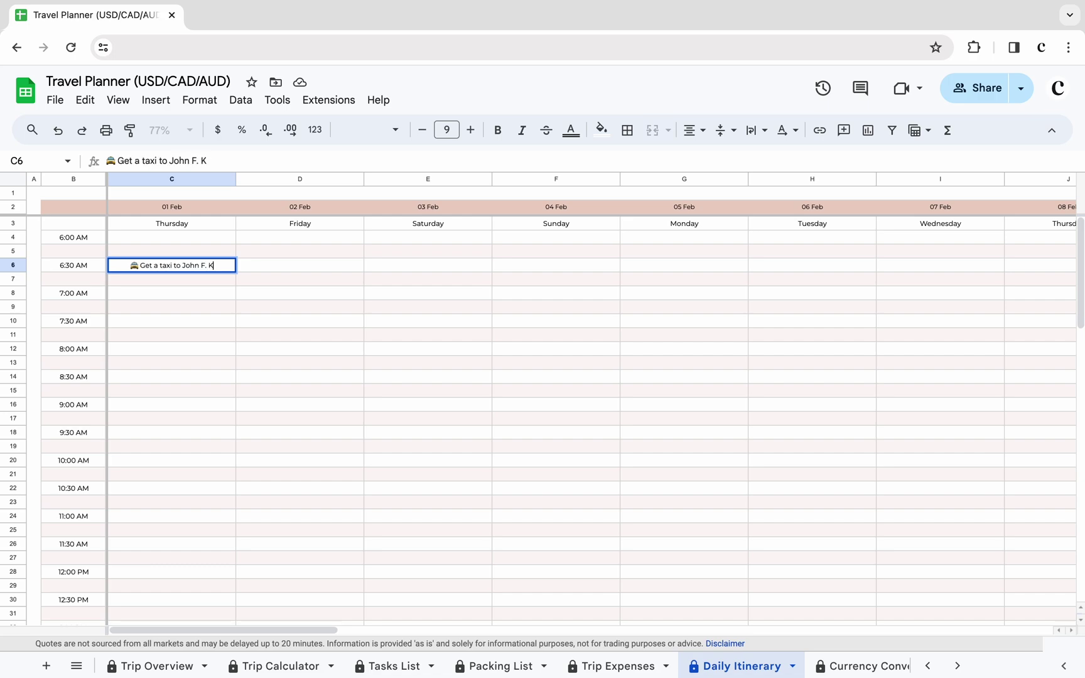
type("ennedy Airport")
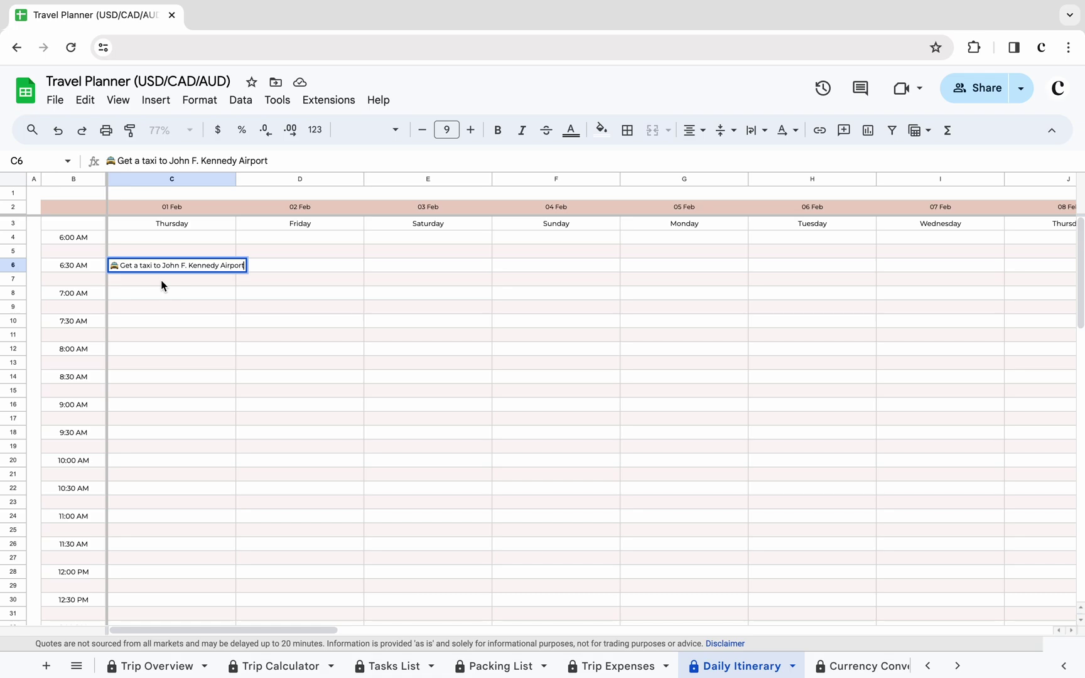
key("Return")
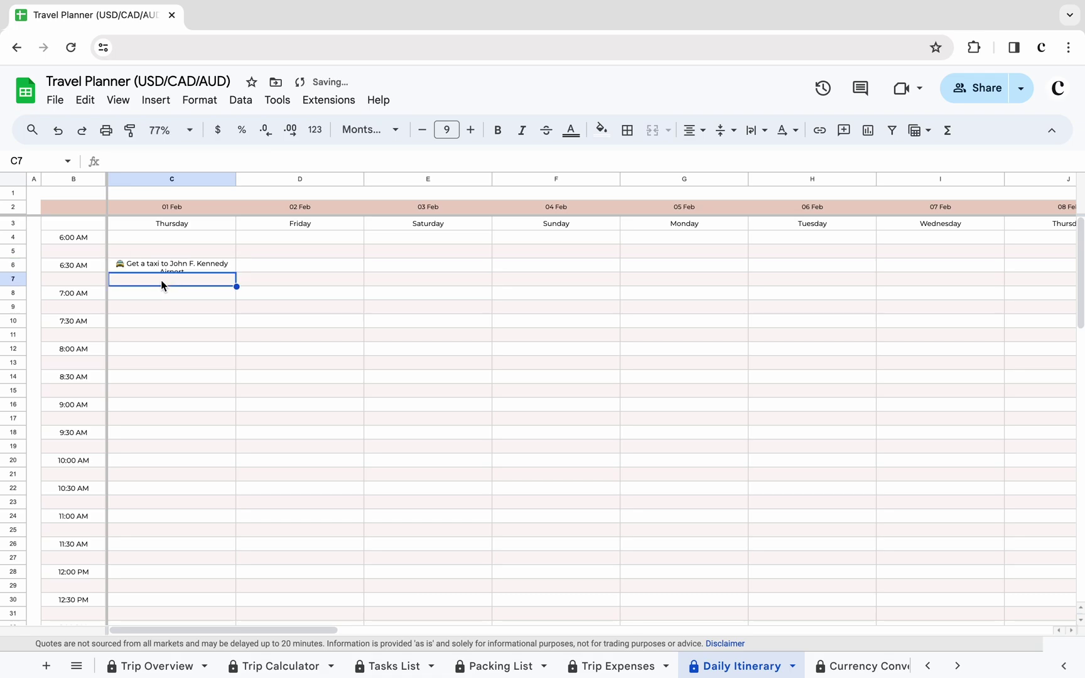
left_click_drag(188, 266, 195, 282)
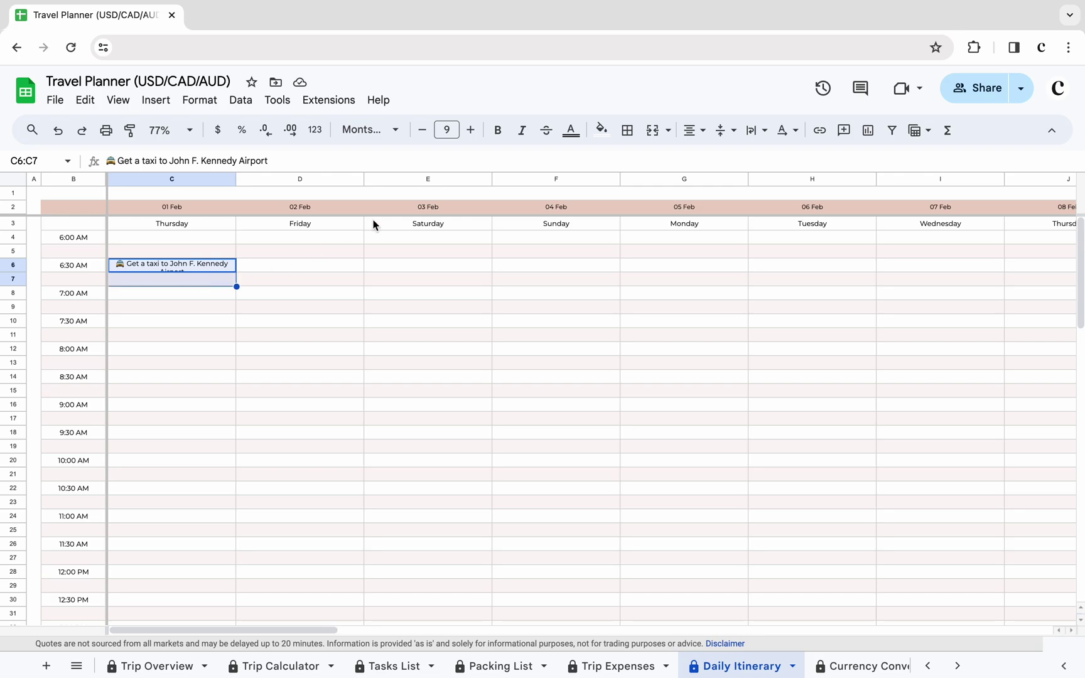
left_click(652, 130)
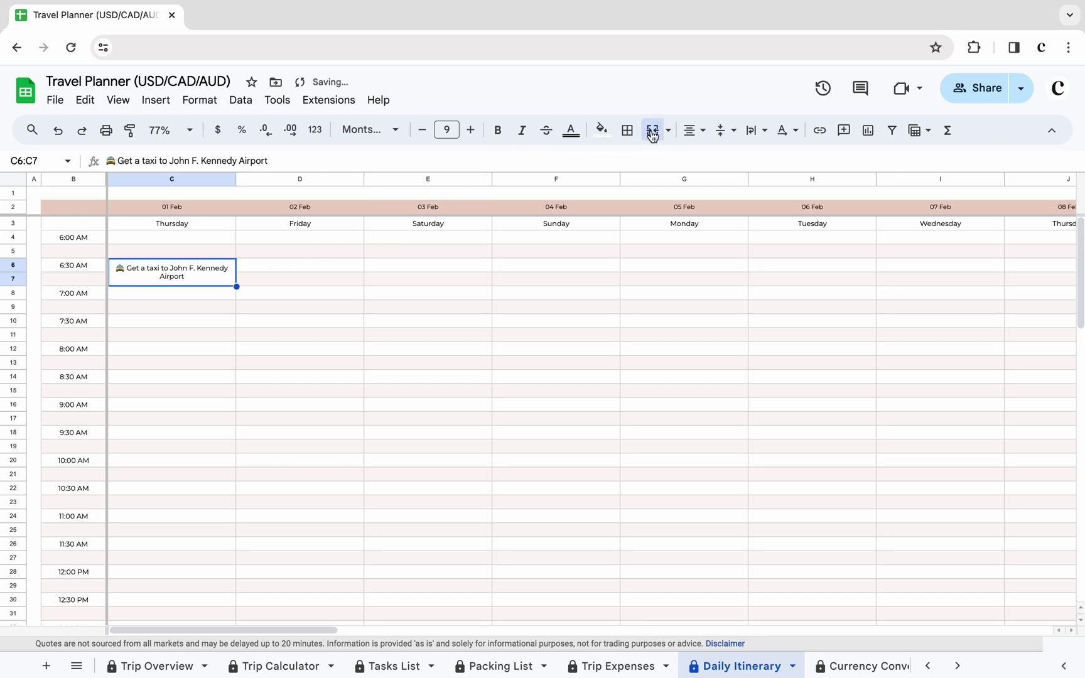
- Add the 9:30 AM 'Fly to Maldives Male Airport' entry merged across C18:C19
left_click(171, 432)
double_click(185, 432)
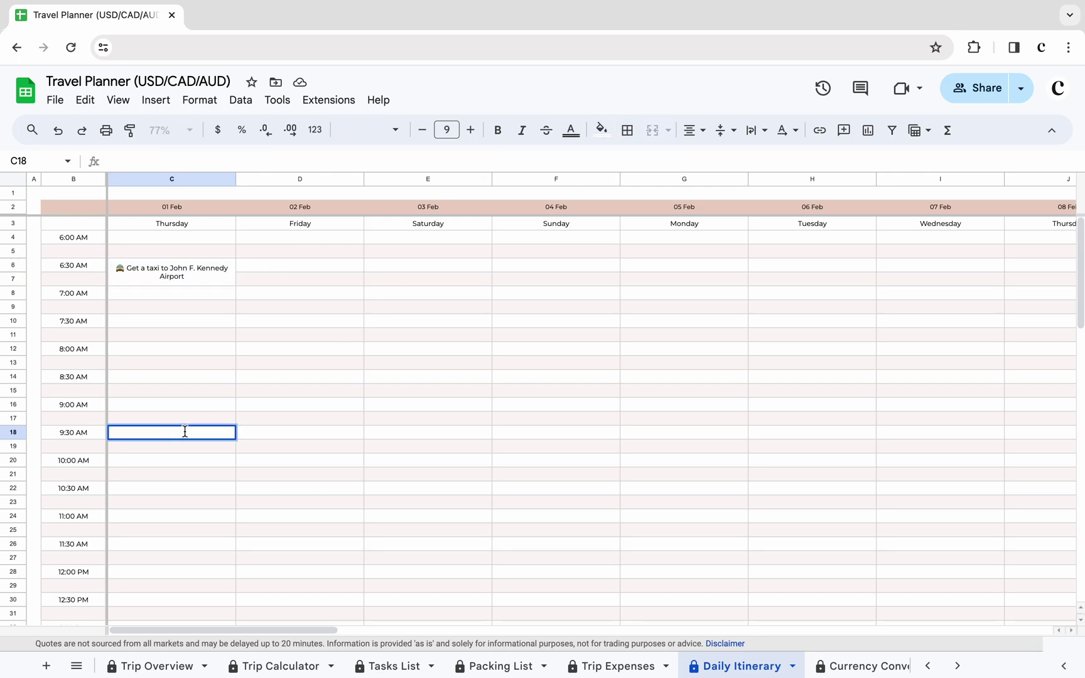
type("✈️ Fly to Maldives Male A")
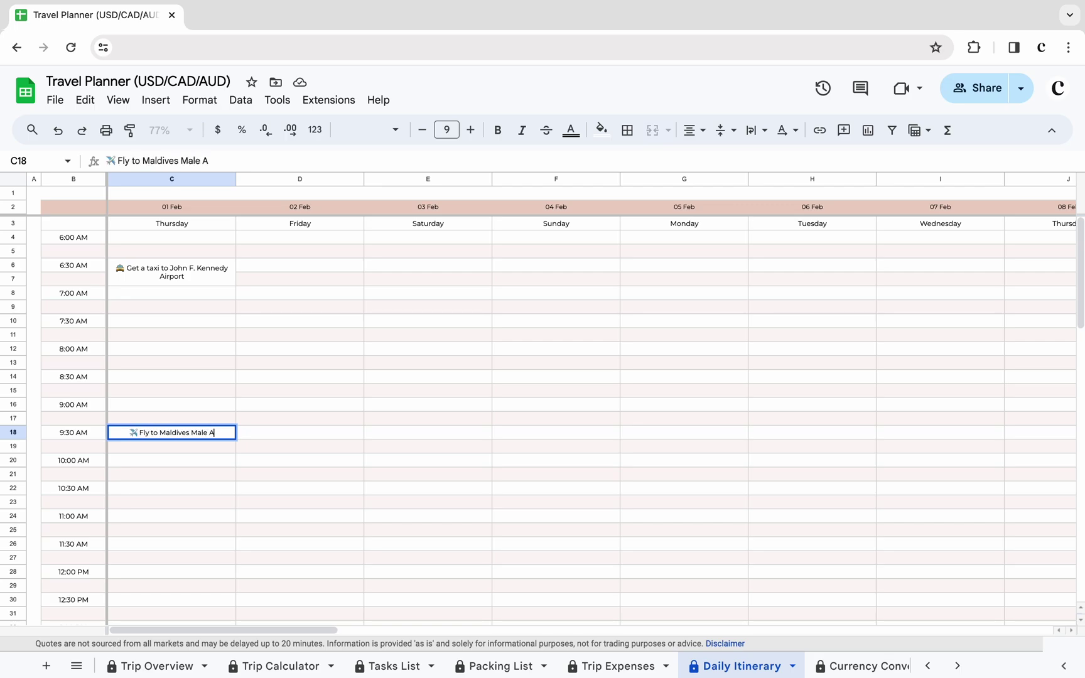
type("irport")
key("Return")
left_click_drag(171, 433, 171, 447)
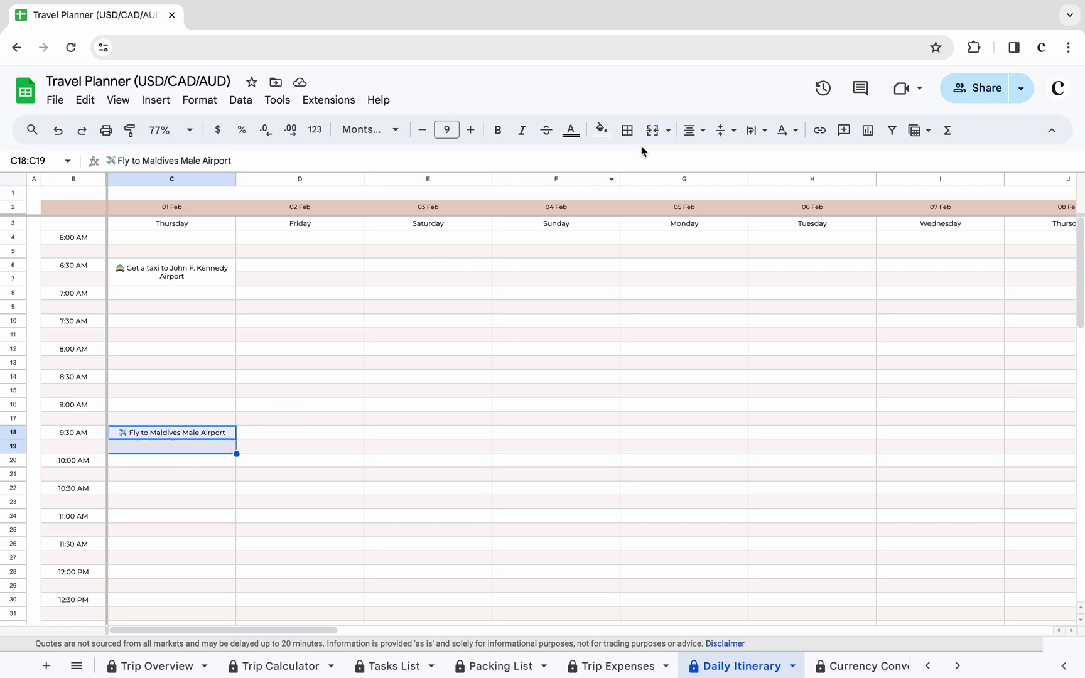
left_click(653, 129)
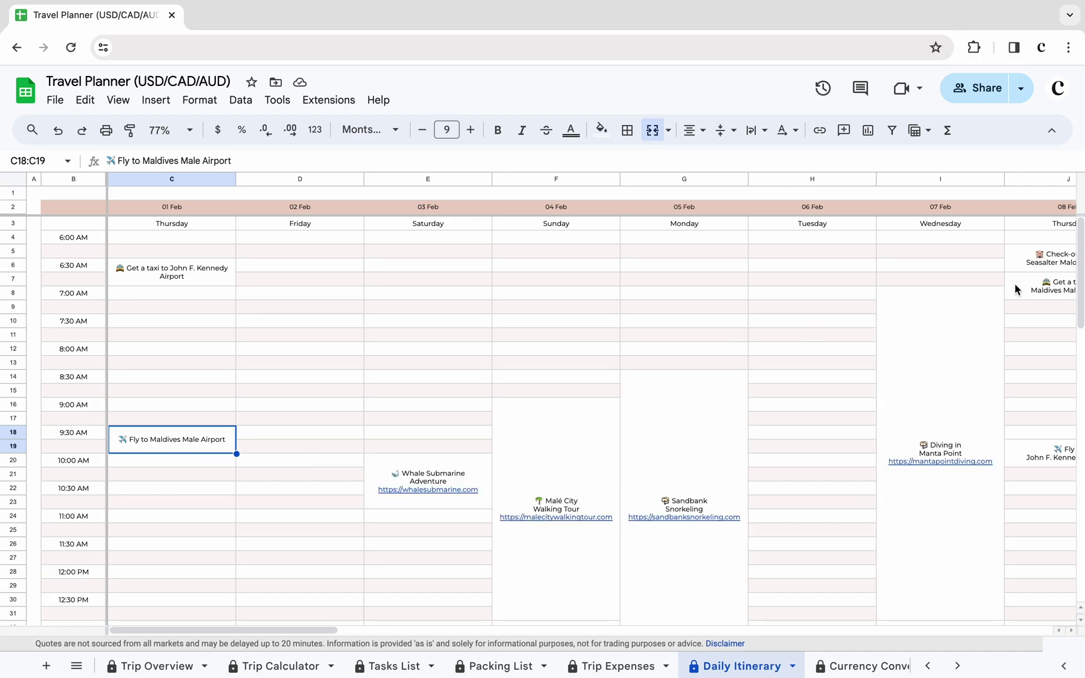
left_click_drag(254, 631, 376, 630)
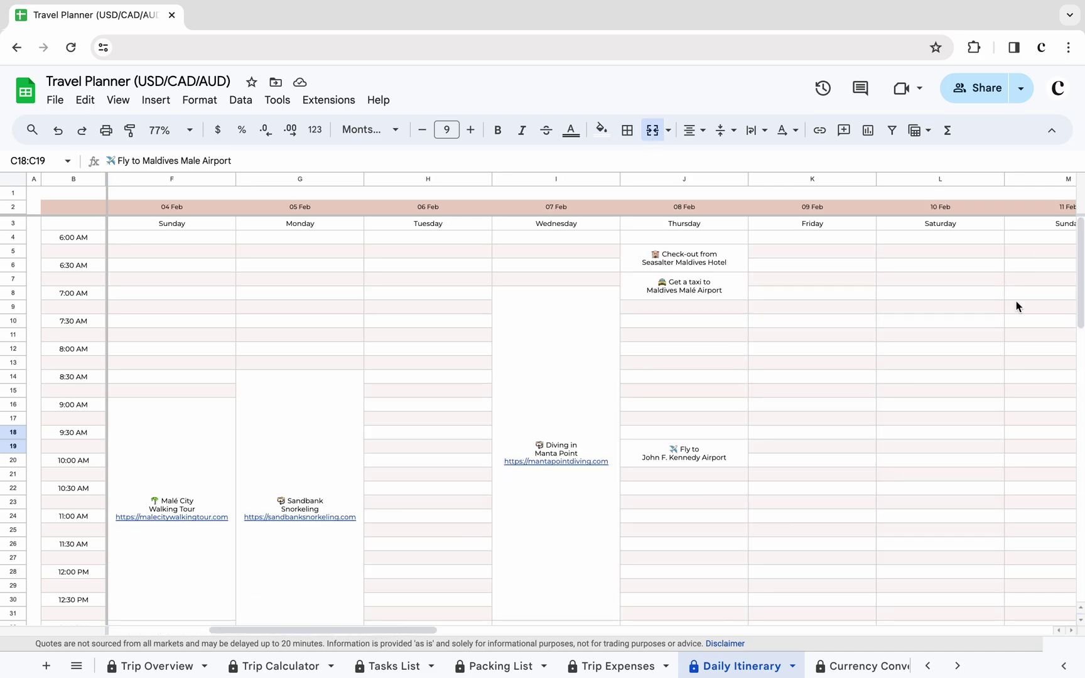
mouse_move(1080, 280)
left_mouse_down()
mouse_move(1082, 456)
mouse_move(1082, 246)
left_mouse_up()
left_click_drag(376, 630, 254, 630)
left_click(38, 194)
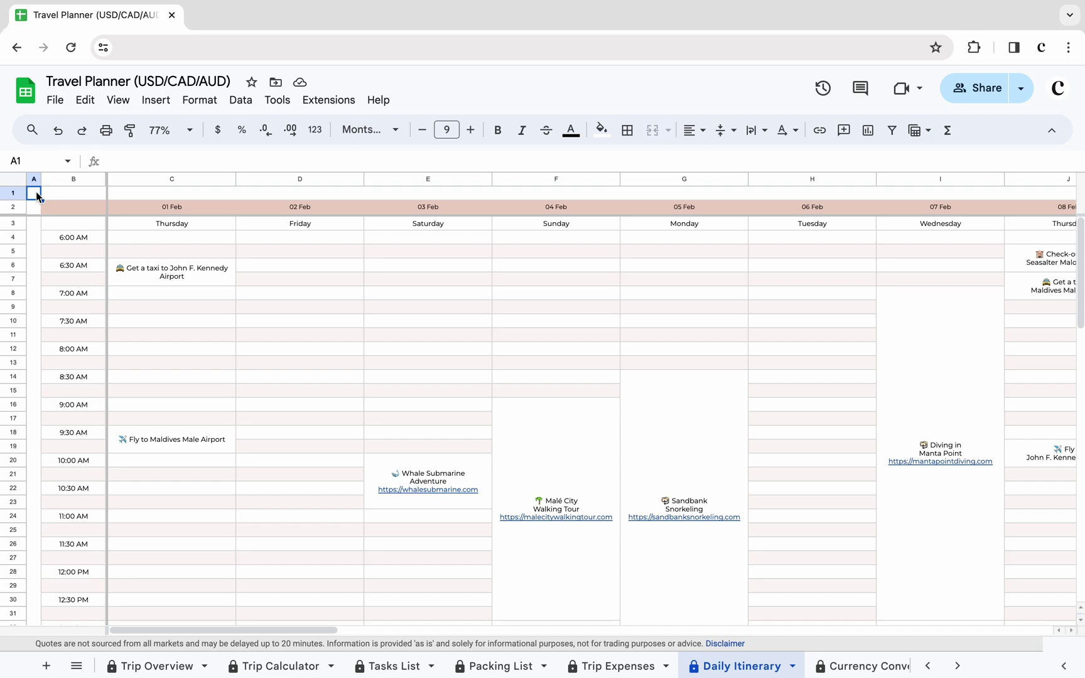
- Enter 200 as the USD amount to convert to AUD in Currency Converter
key("ctrl+shift+Page_Down")
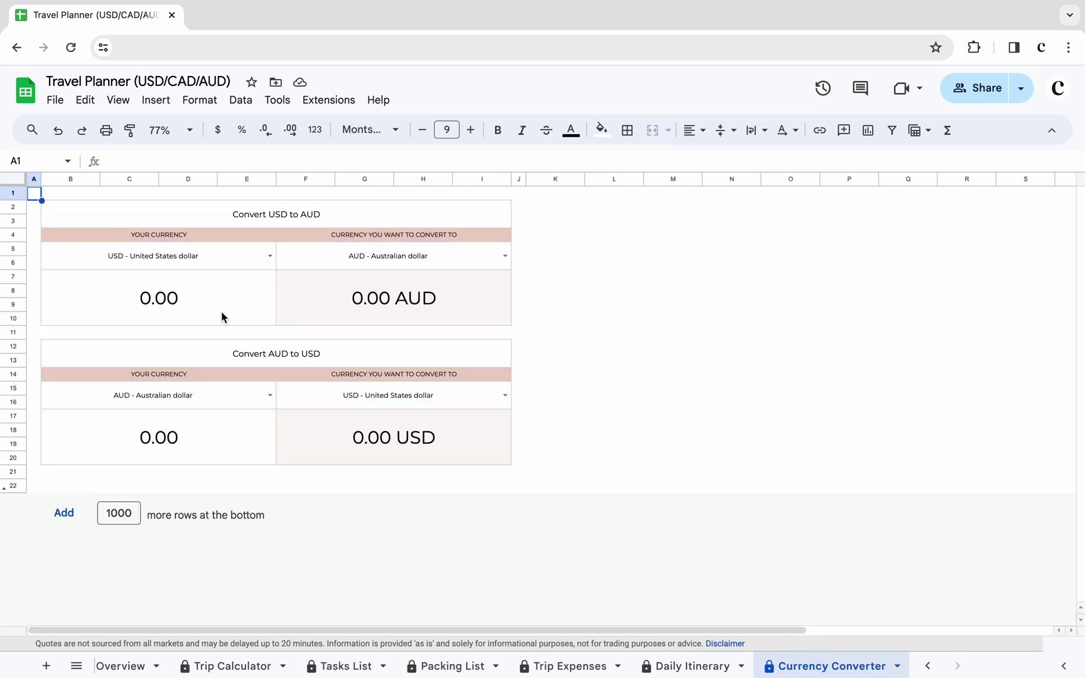
left_click(223, 315)
type("100")
key("Return")
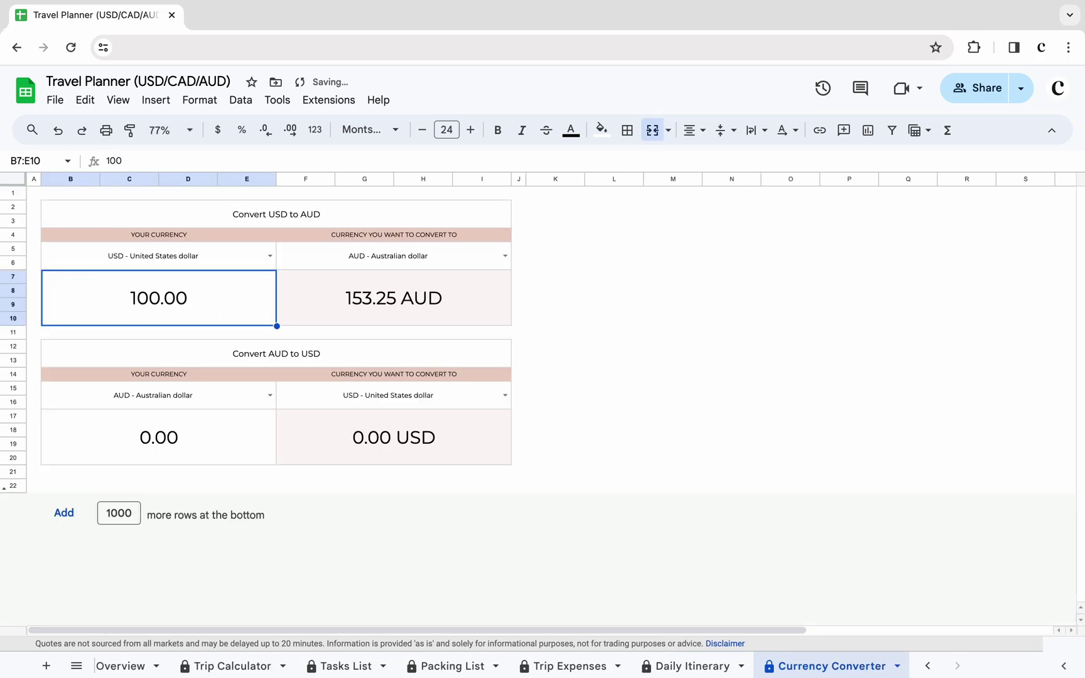
type("200")
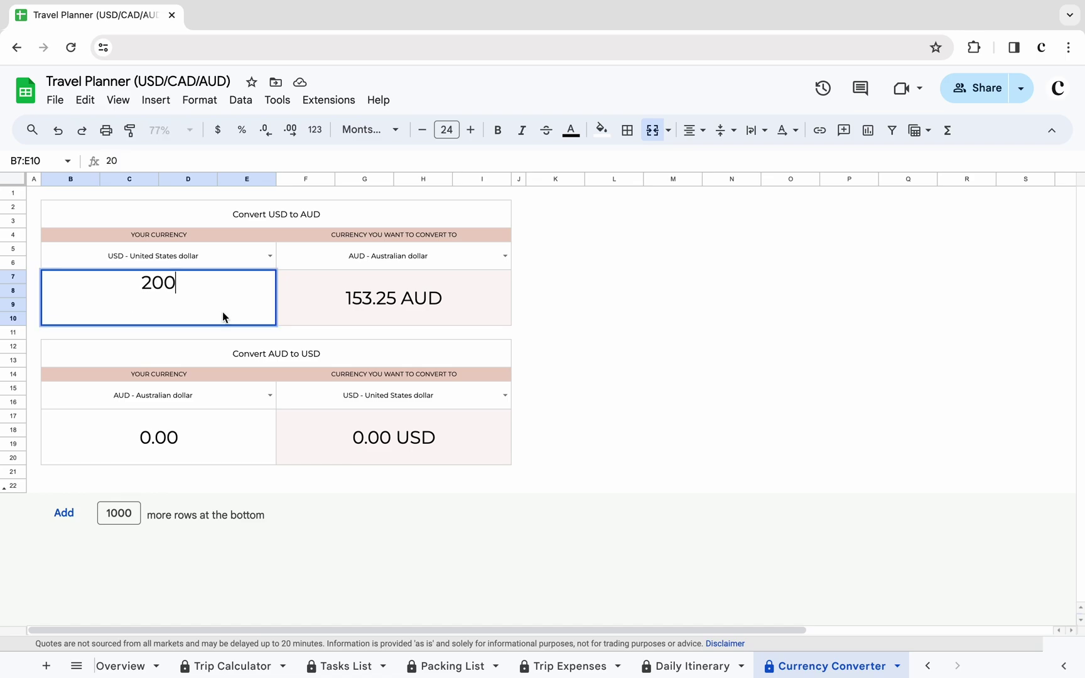
left_click(538, 304)
- Convert 200 from MVR - Maldivian rufiyaa to USD in the second converter
left_click(210, 437)
type("200")
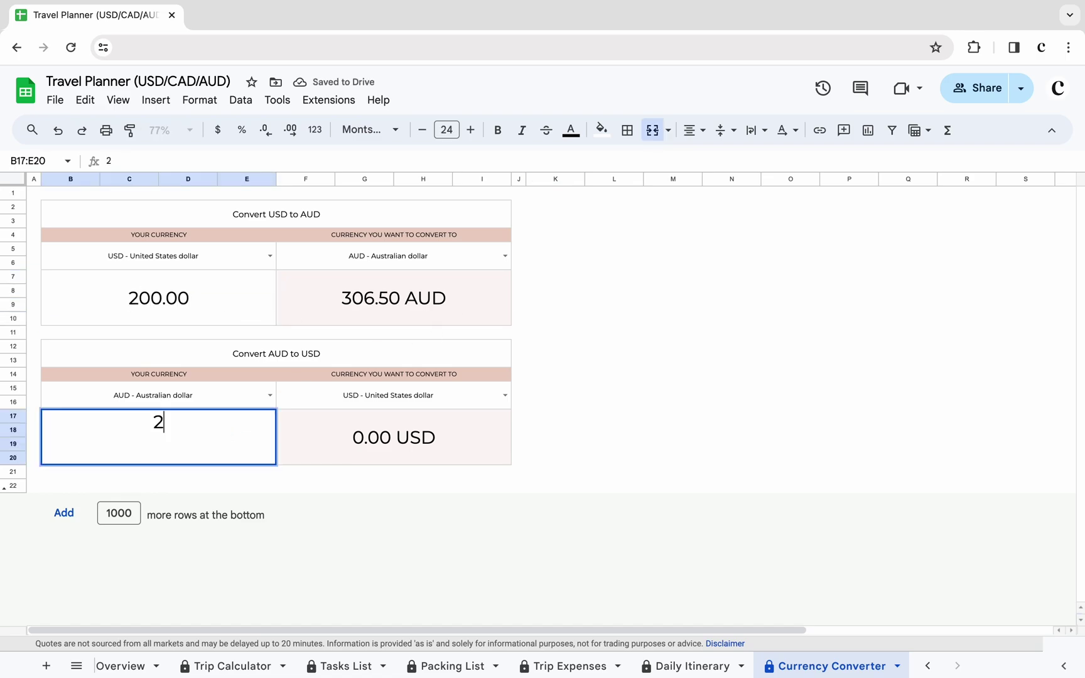
left_click(543, 429)
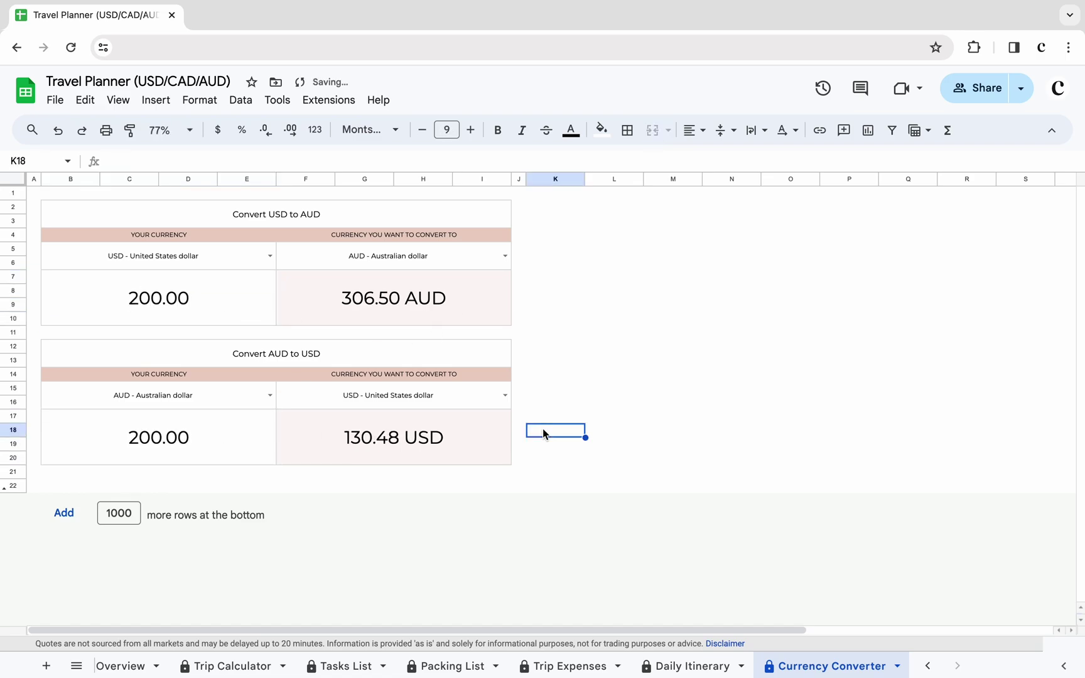
left_click(270, 396)
left_click_drag(269, 424, 272, 540)
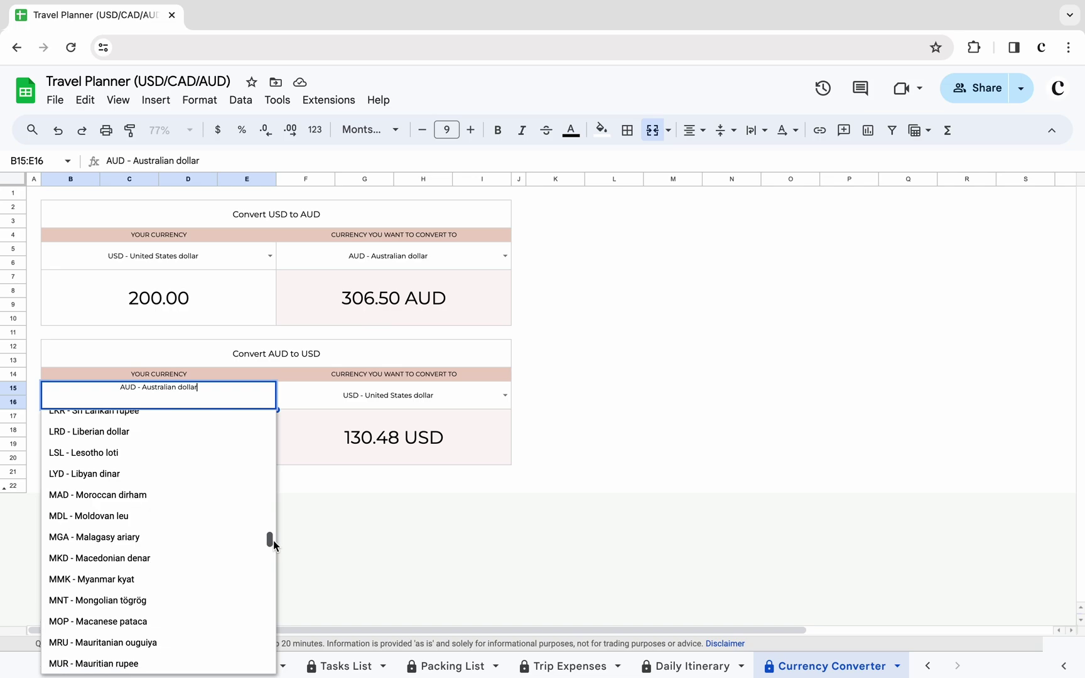
left_click_drag(273, 540, 272, 548)
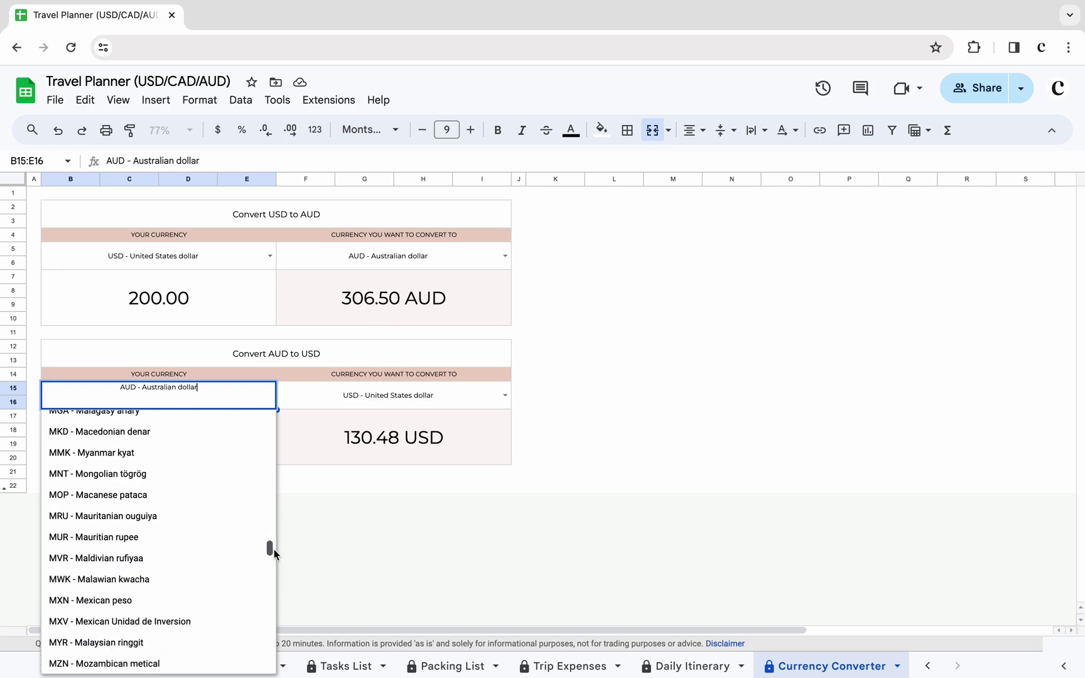
left_click(156, 552)
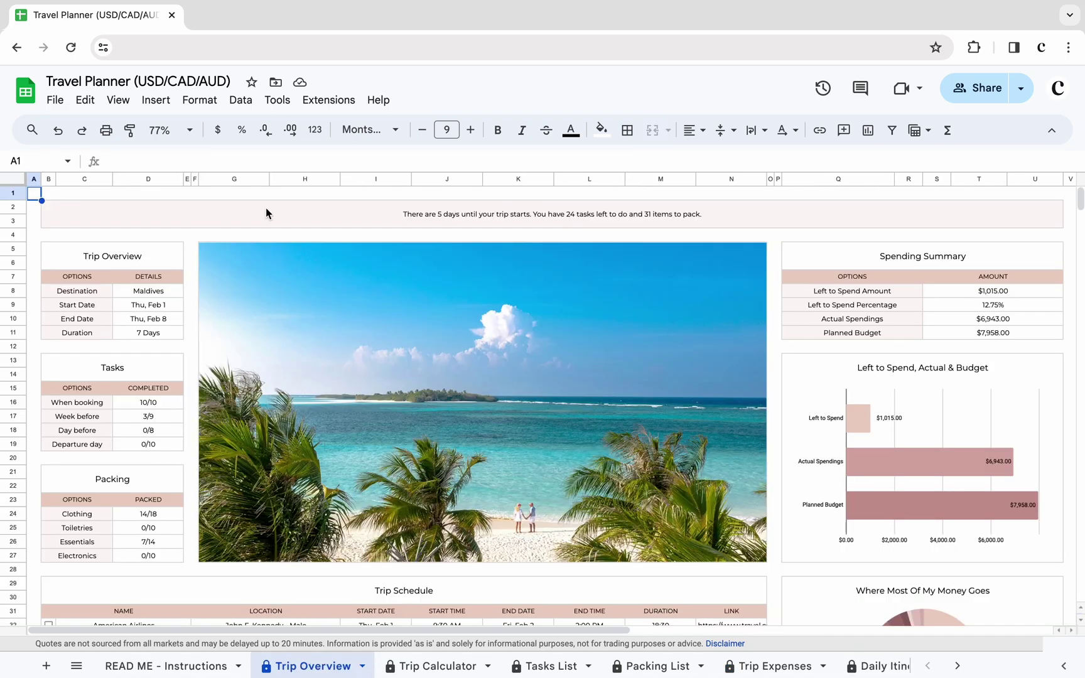
mouse_move(1079, 202)
left_mouse_down()
mouse_move(1079, 223)
mouse_move(1079, 197)
left_mouse_up()
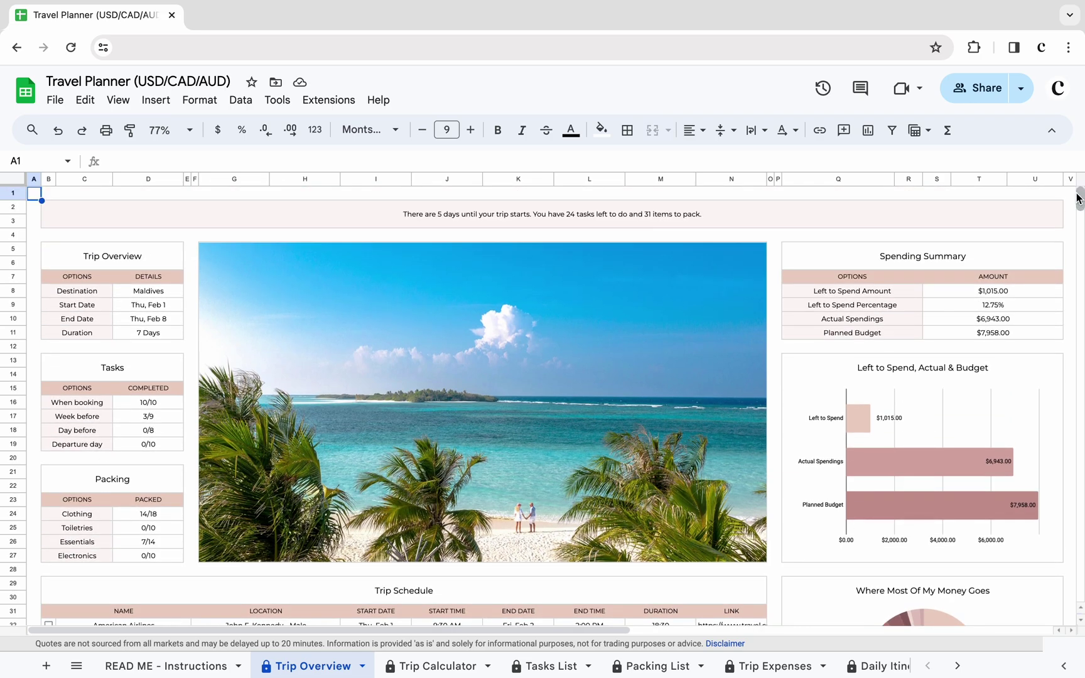